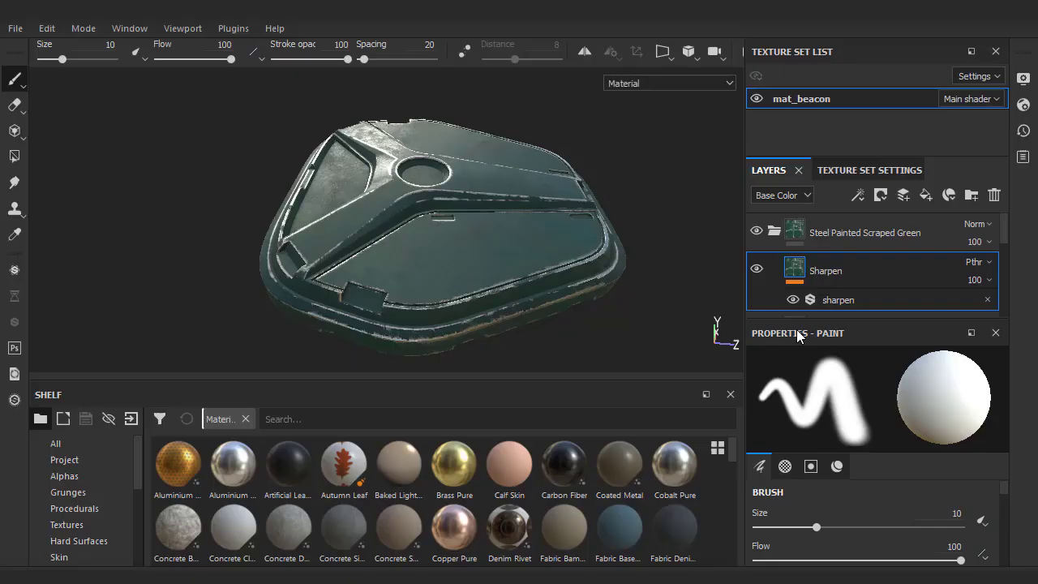
- Delete the Steel Painted Scraped Green folder and its Sharpen layer, leaving only Layer 1
click(848, 236)
key(Delete)
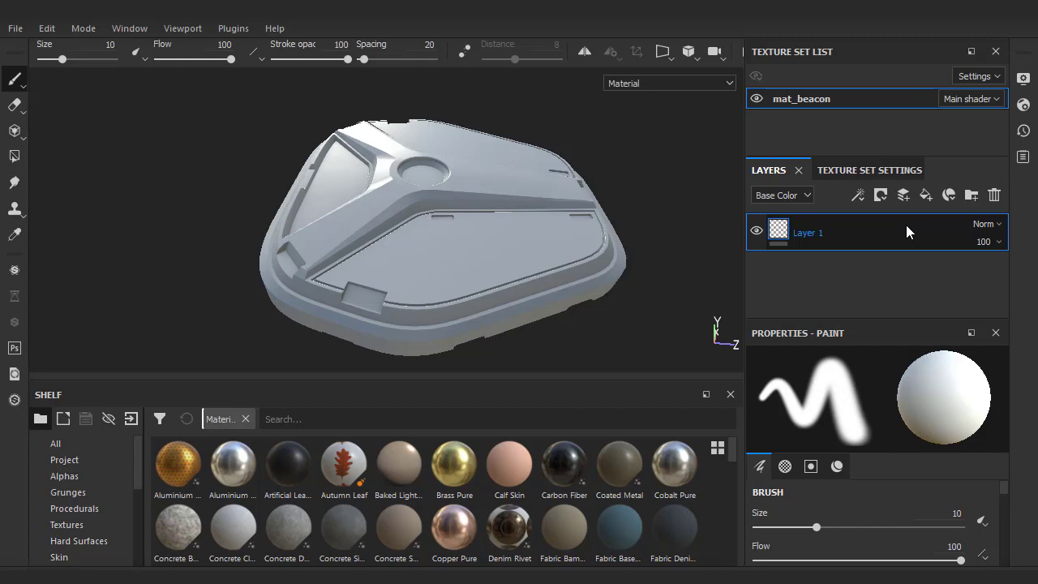
- Create a BaseMaterials folder with a nested folder named Steel inside it
click(970, 194)
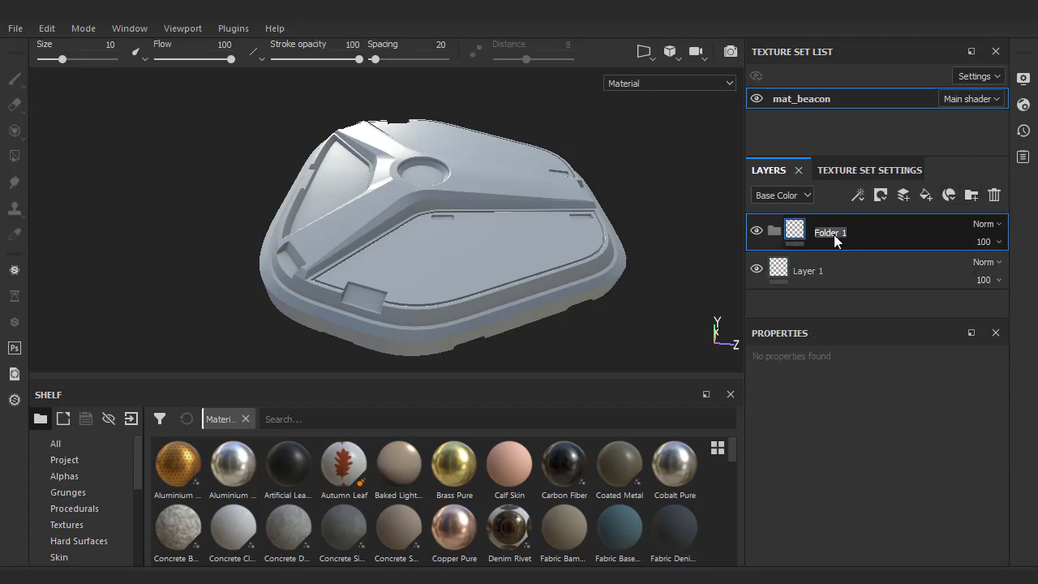
text(BaseMaterials)
key(Return)
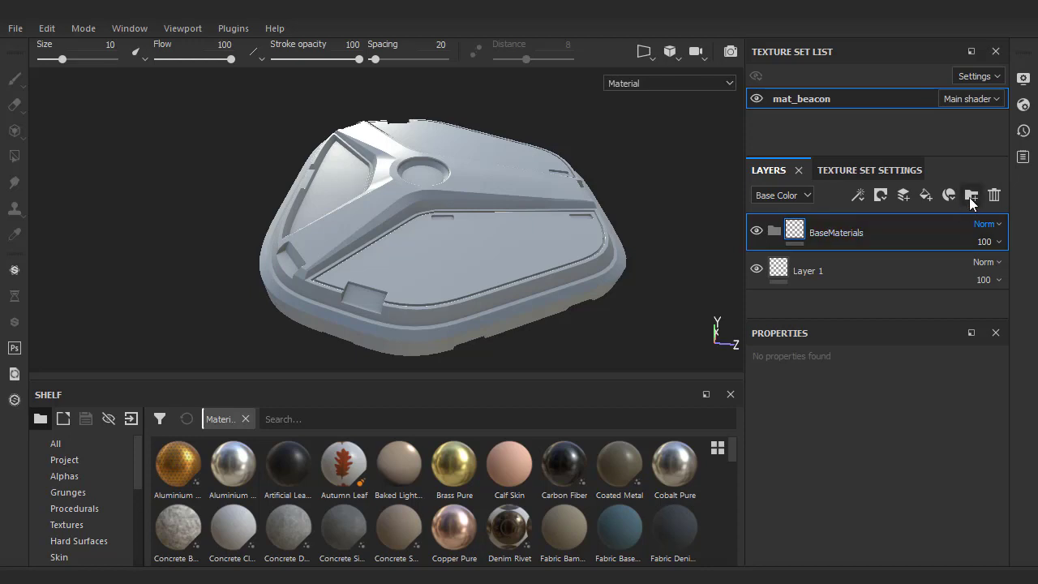
click(970, 195)
drag(837, 233, 851, 267)
double_click(851, 268)
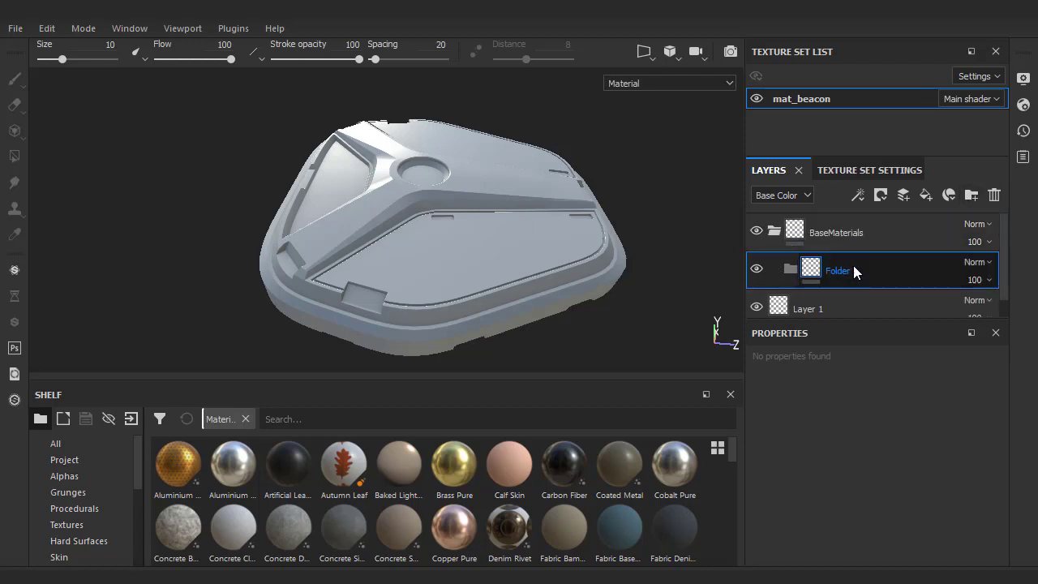
text(Steel)
key(Return)
- Search the shelf for 'steel' and apply the Steel material to the Steel folder
click(356, 419)
text(steel)
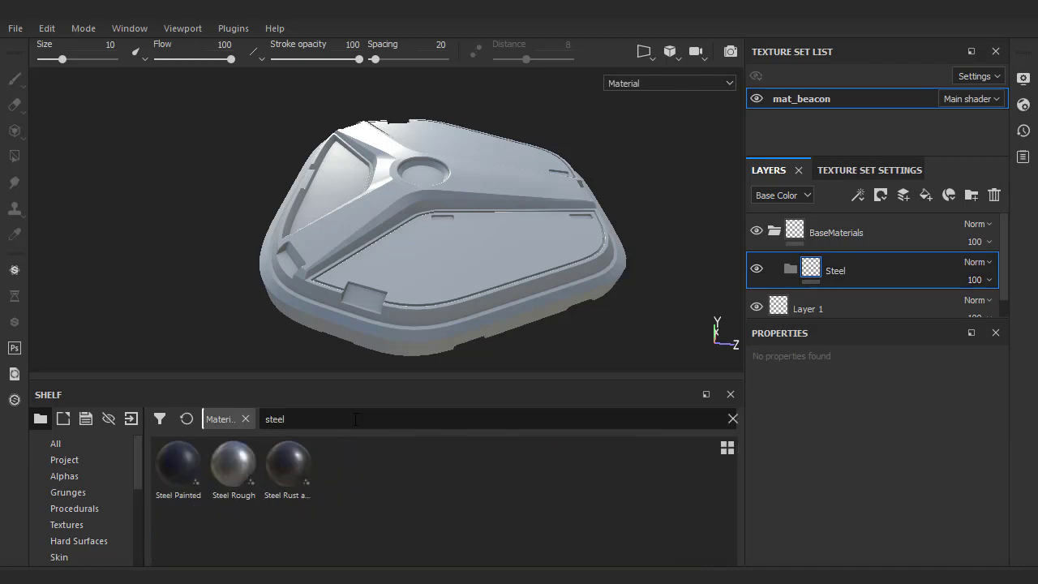
click(246, 419)
click(181, 465)
drag(181, 465, 902, 270)
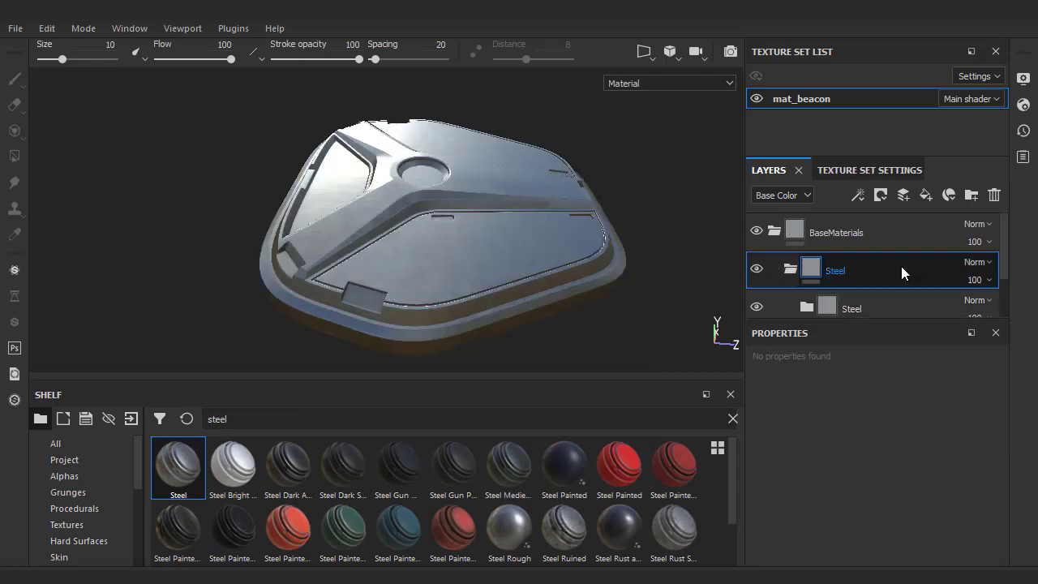
- Add a new folder above Steel and name it Paint
click(968, 194)
double_click(858, 272)
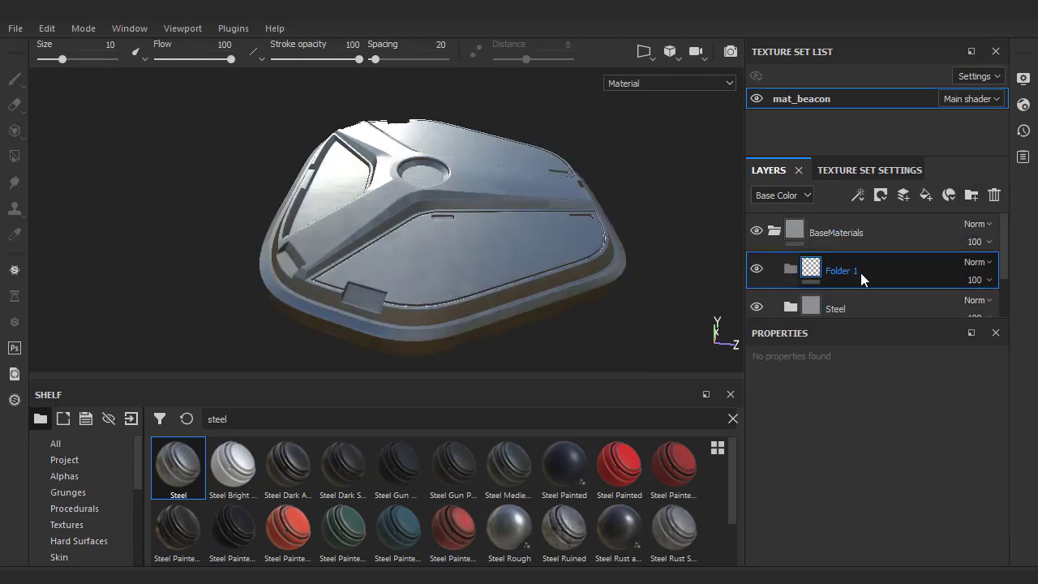
text(Paint)
key(Return)
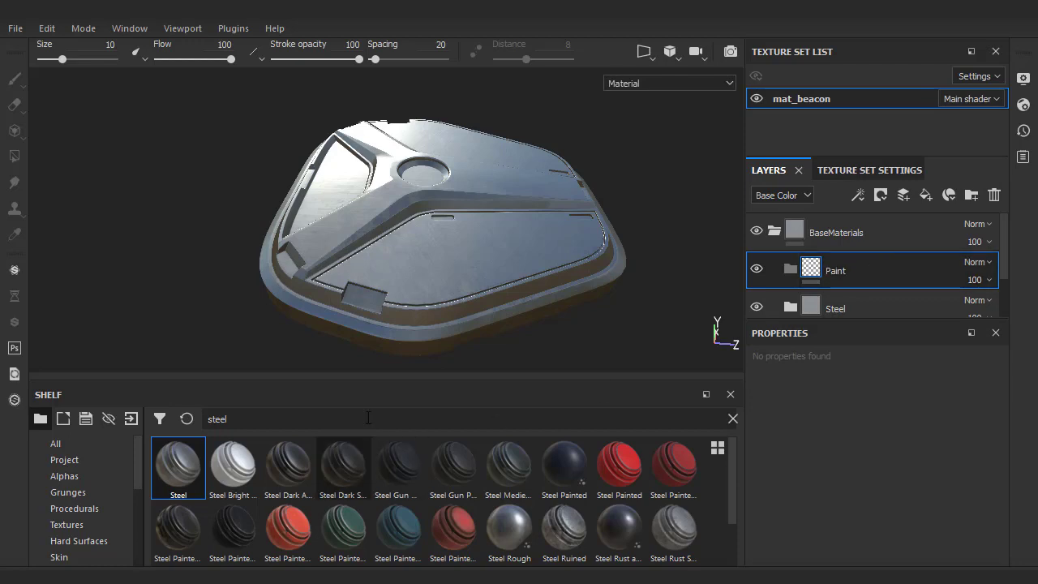
- Search the shelf for 'plastic matte' and apply Plastic Matte Pure inside the Paint folder
click(380, 420)
key(ctrl+a)
text(plastic matte)
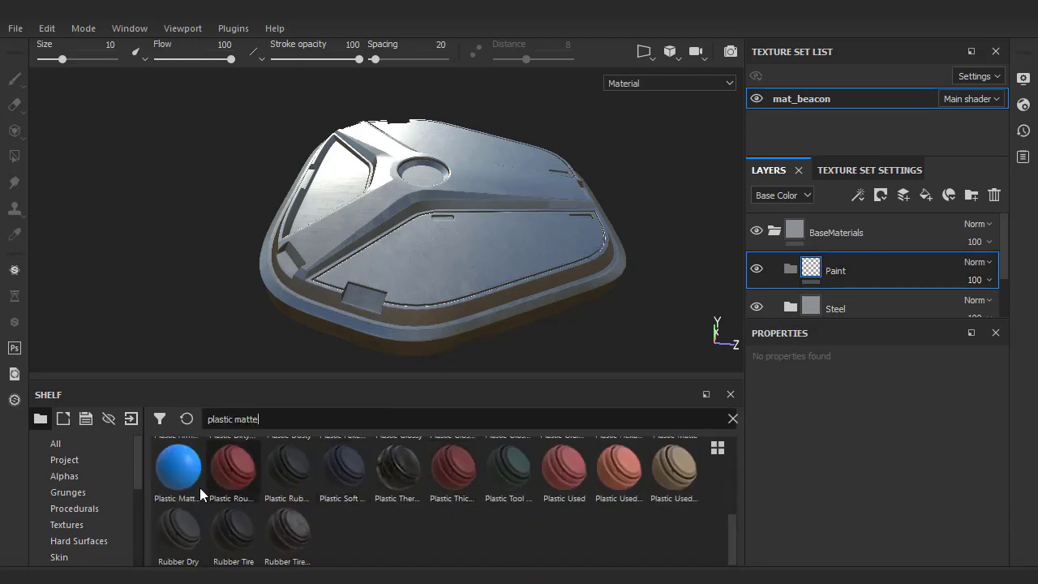
click(175, 480)
drag(175, 480, 852, 273)
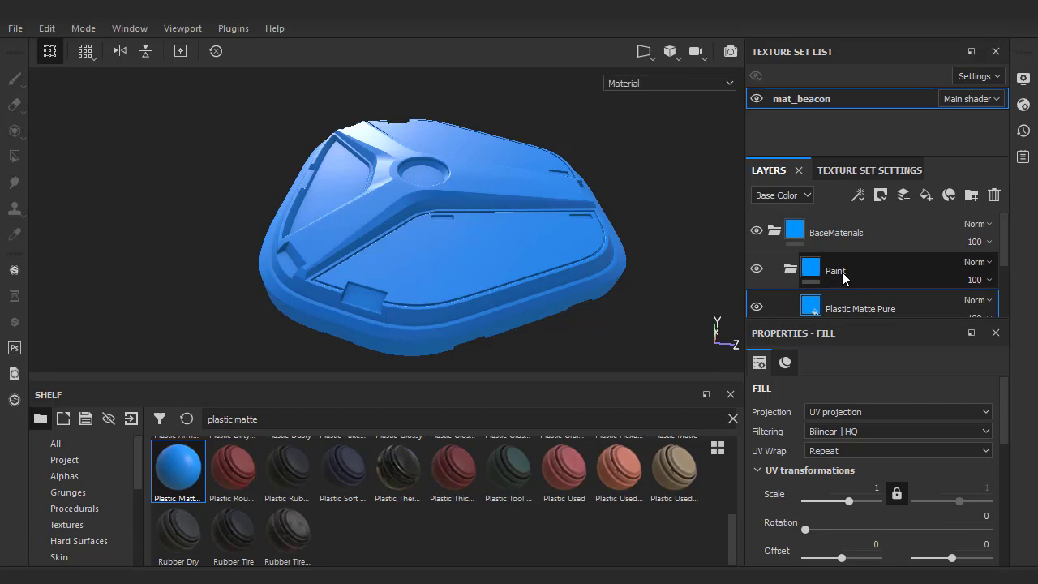
- Collapse Paint, add a Darkmatte folder above it, and move a new Fill layer 1 into it
click(793, 268)
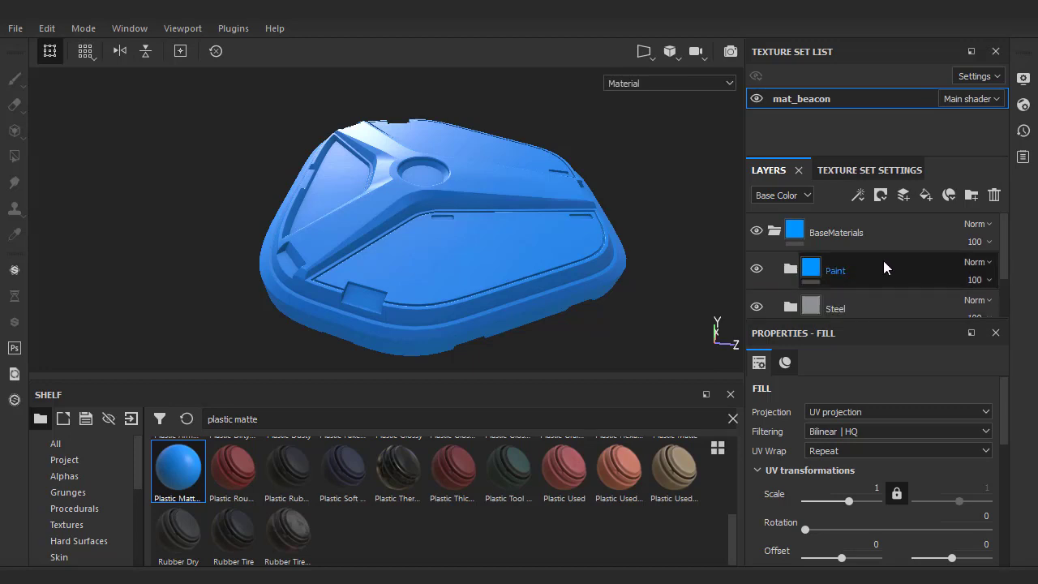
click(969, 194)
double_click(836, 272)
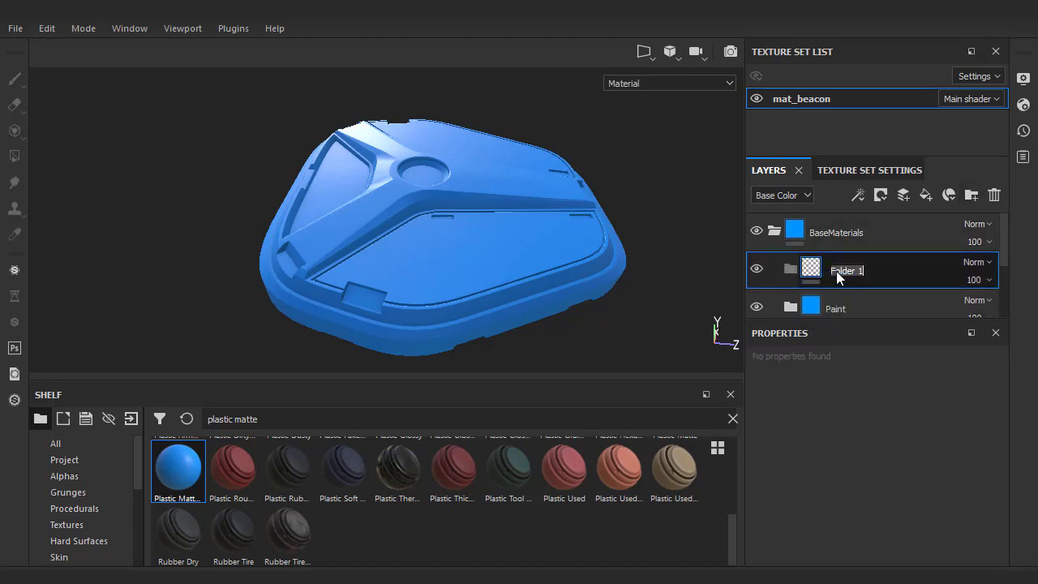
text(Darkmatte)
key(Return)
click(926, 196)
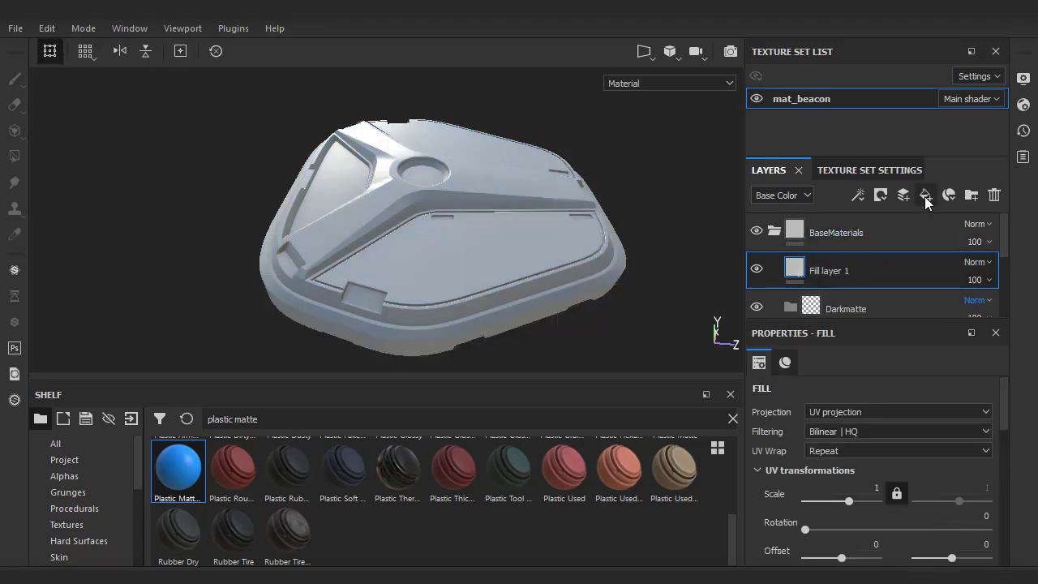
mouse_move(858, 274)
mouse_down()
mouse_move(845, 303)
mouse_move(838, 225)
mouse_move(859, 265)
mouse_up()
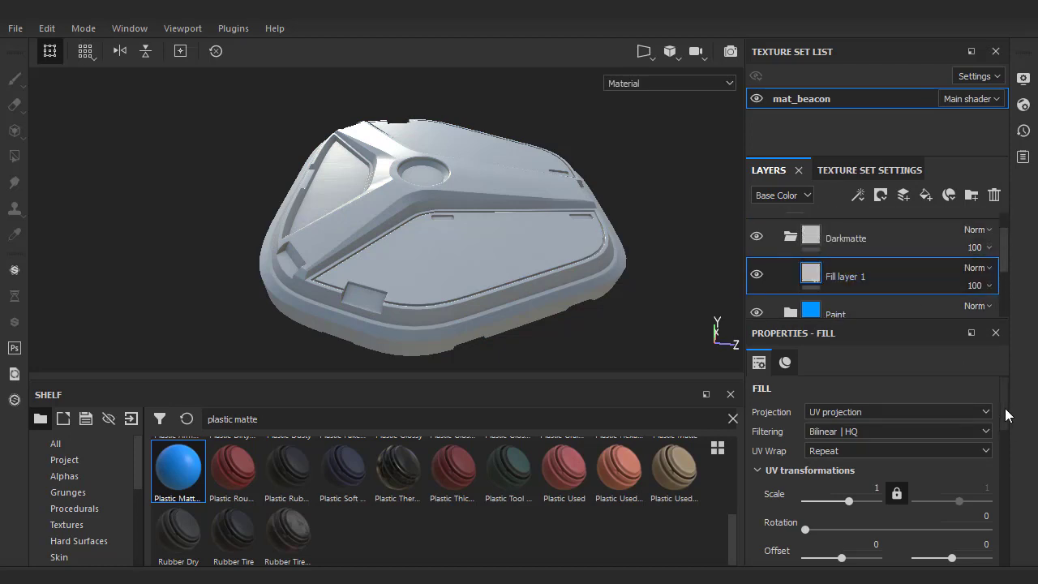
- Set Fill layer 1's metallic to 0 and roughness to 0.4436 after testing 0 and 1
scroll(1004, 414, down, 5)
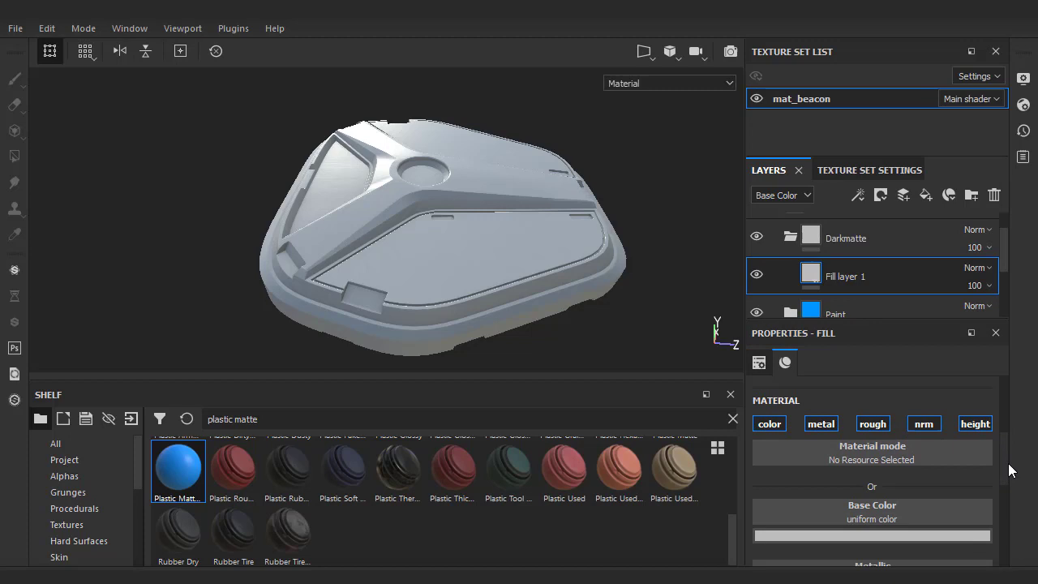
scroll(1011, 482, down, 5)
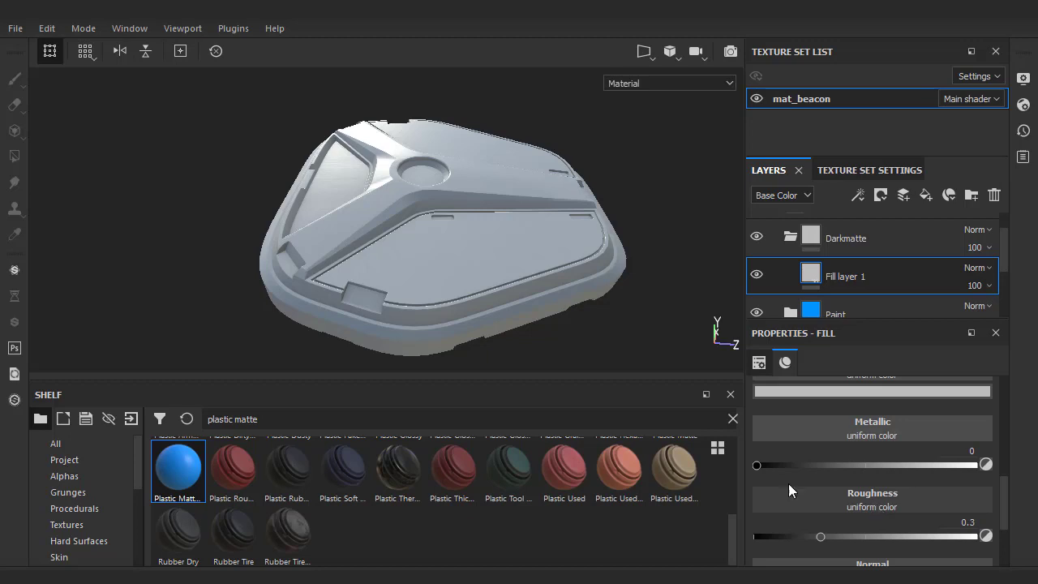
mouse_move(756, 465)
mouse_down()
mouse_move(979, 479)
mouse_move(706, 470)
mouse_move(746, 482)
mouse_up()
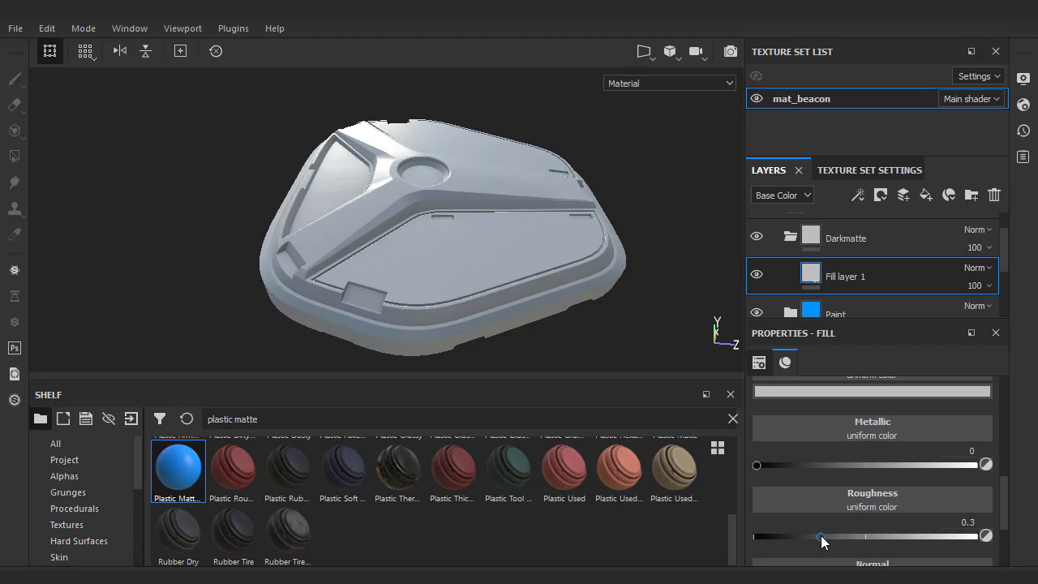
drag(821, 542, 736, 542)
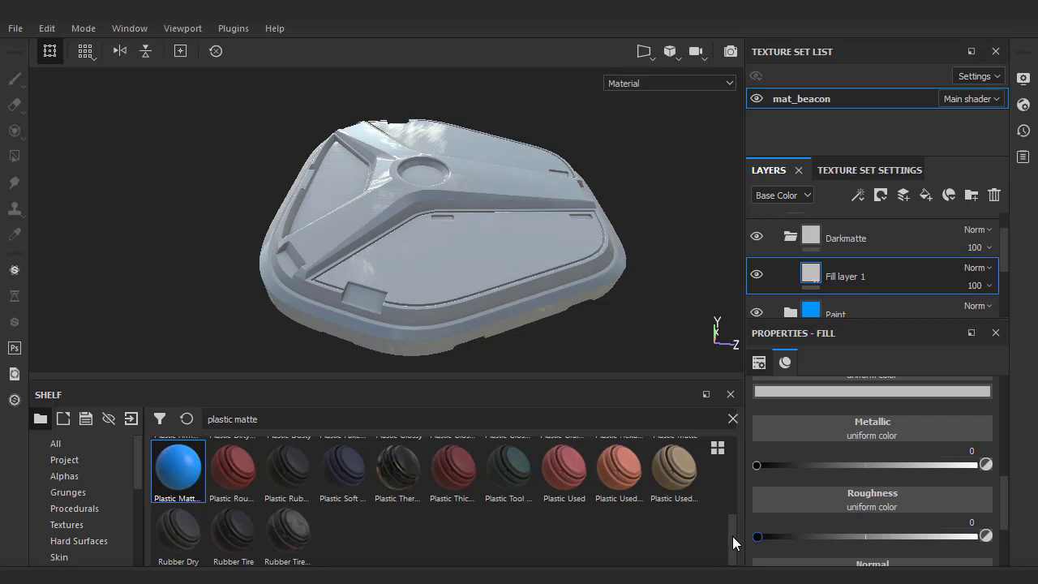
drag(754, 536, 853, 537)
alt+drag(433, 109, 575, 243)
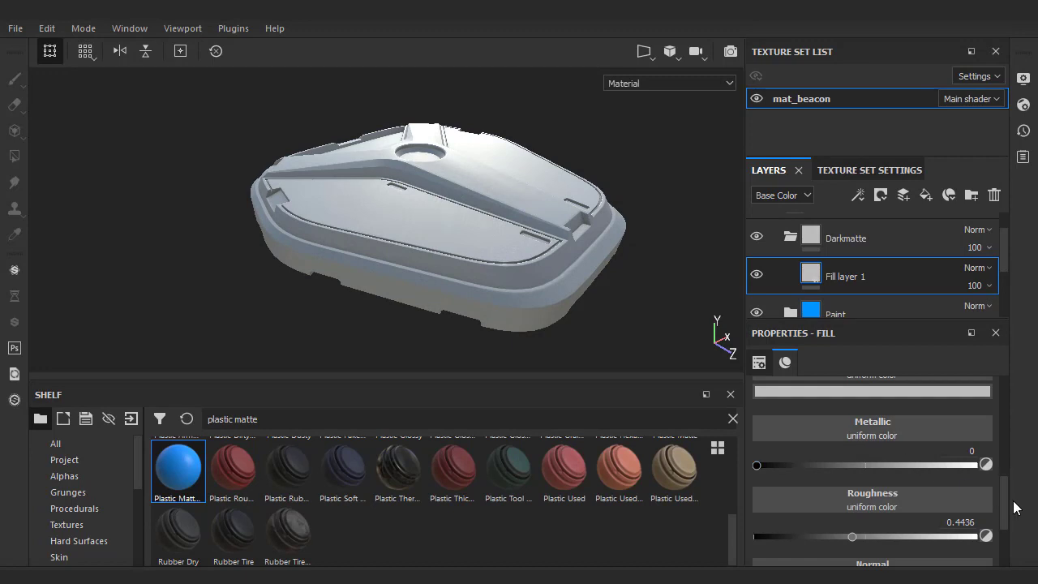
- Darken the fill's base colour to 0.099 gray, collapse Darkmatte, and enlarge the Layers panel
scroll(997, 494, up, 2)
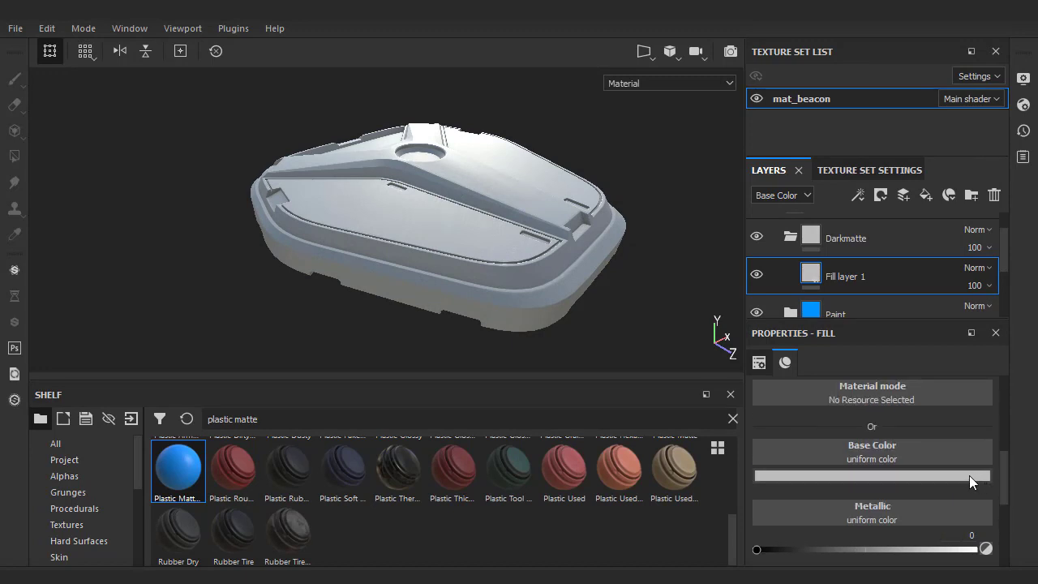
click(969, 475)
click(1016, 379)
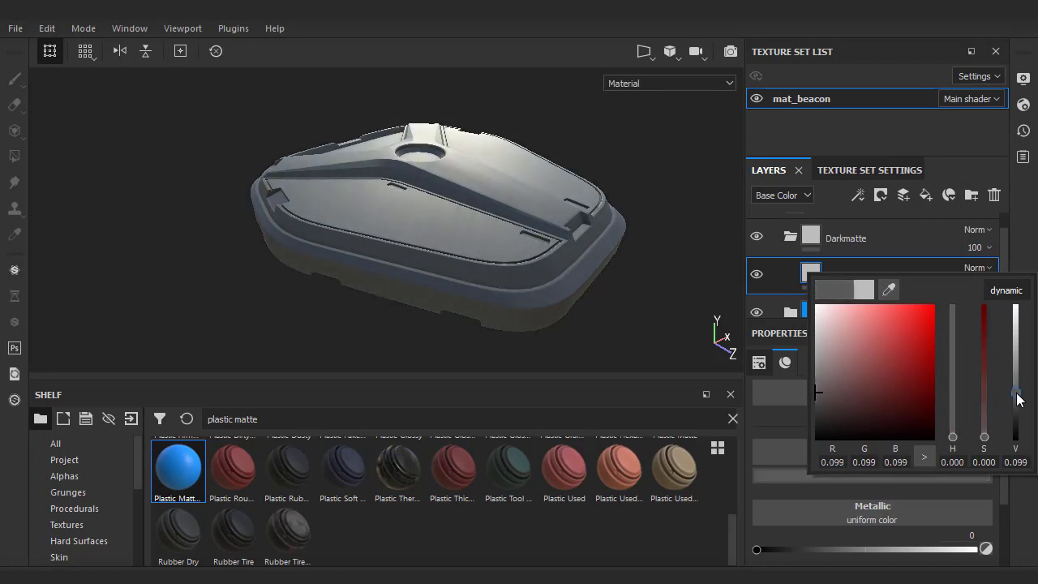
alt+drag(329, 261, 521, 205)
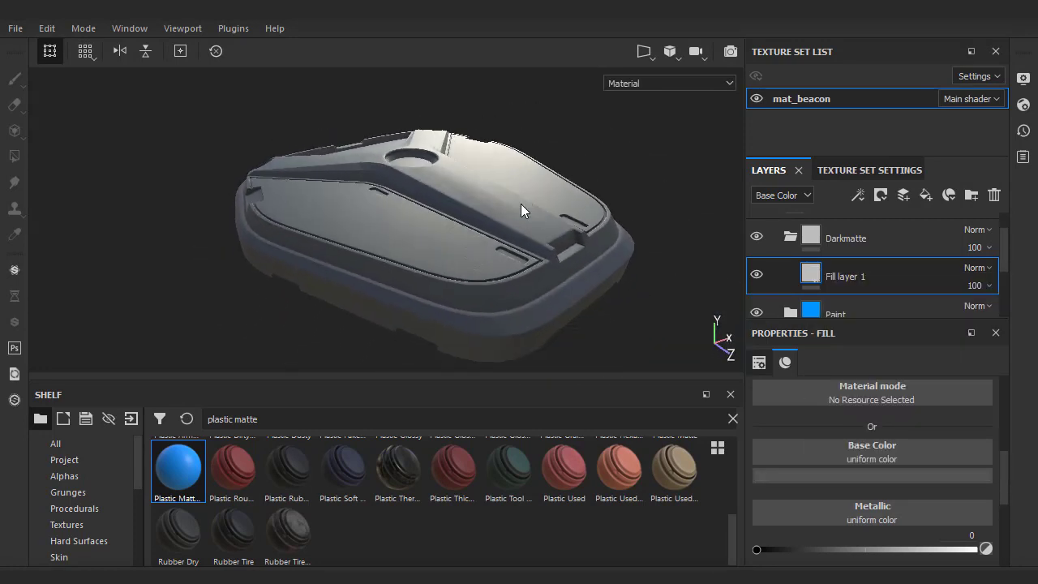
click(789, 236)
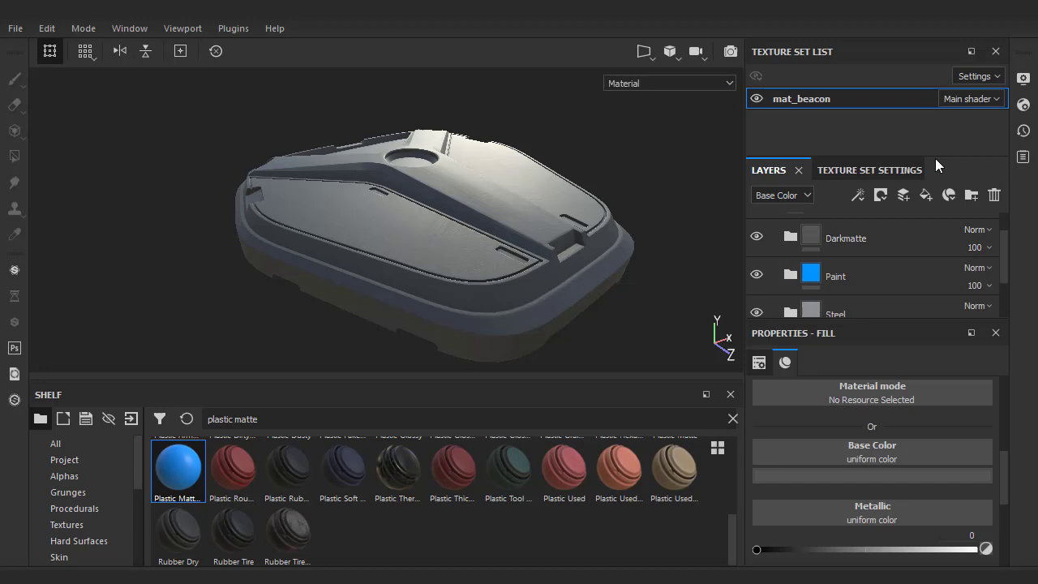
drag(938, 157, 945, 108)
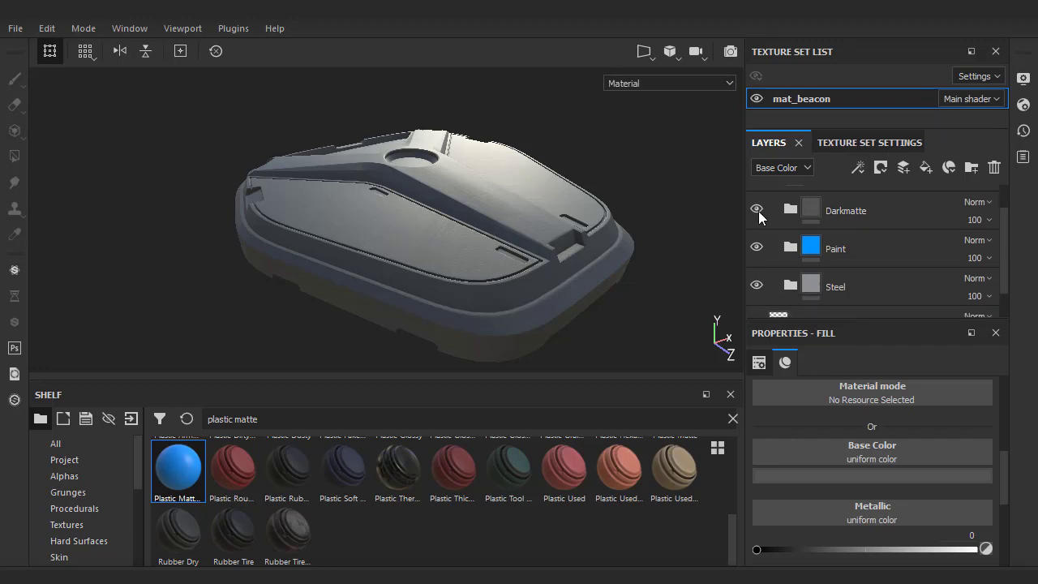
- Hide the Darkmatte folder, select the Paint layer and bring up the mask type list
click(757, 210)
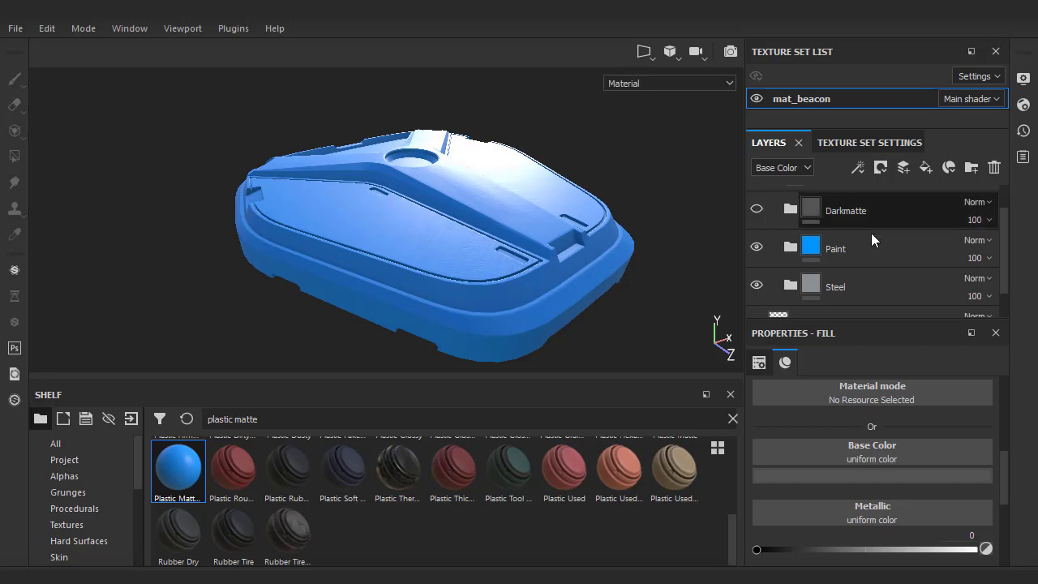
click(907, 250)
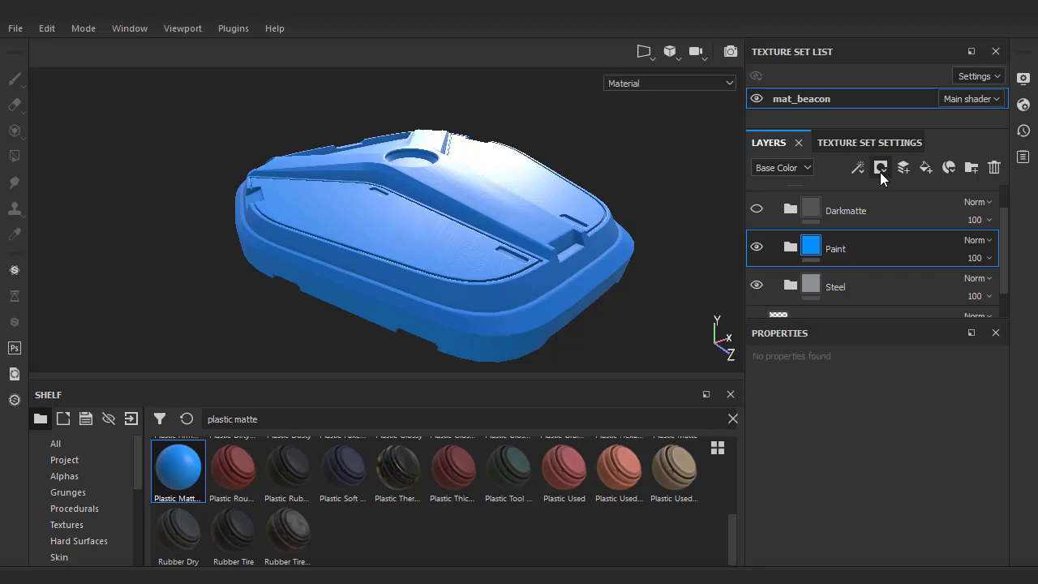
click(880, 171)
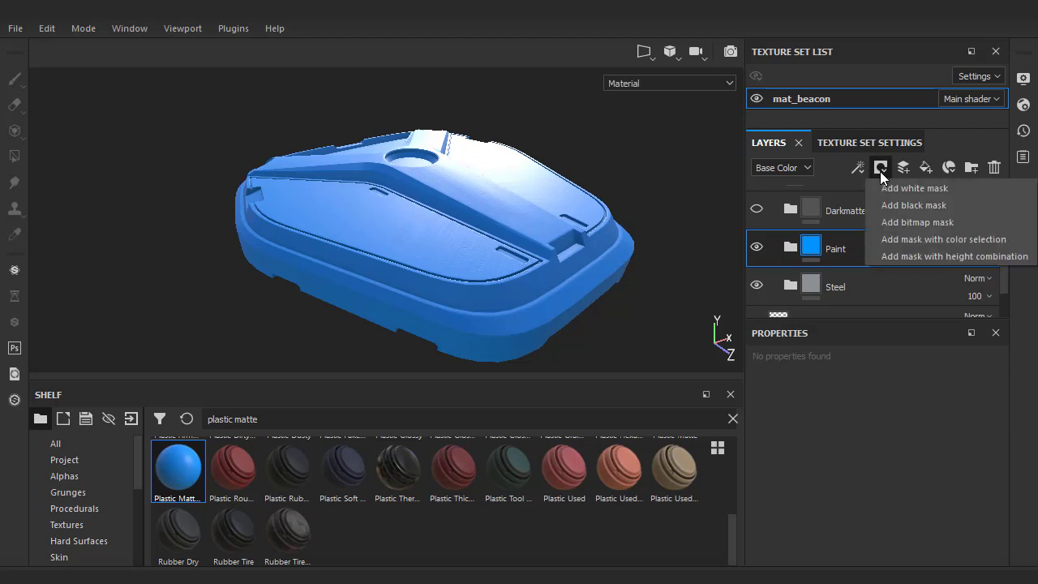
- Add a black mask to the Paint layer and look down on the flat panel
click(1009, 213)
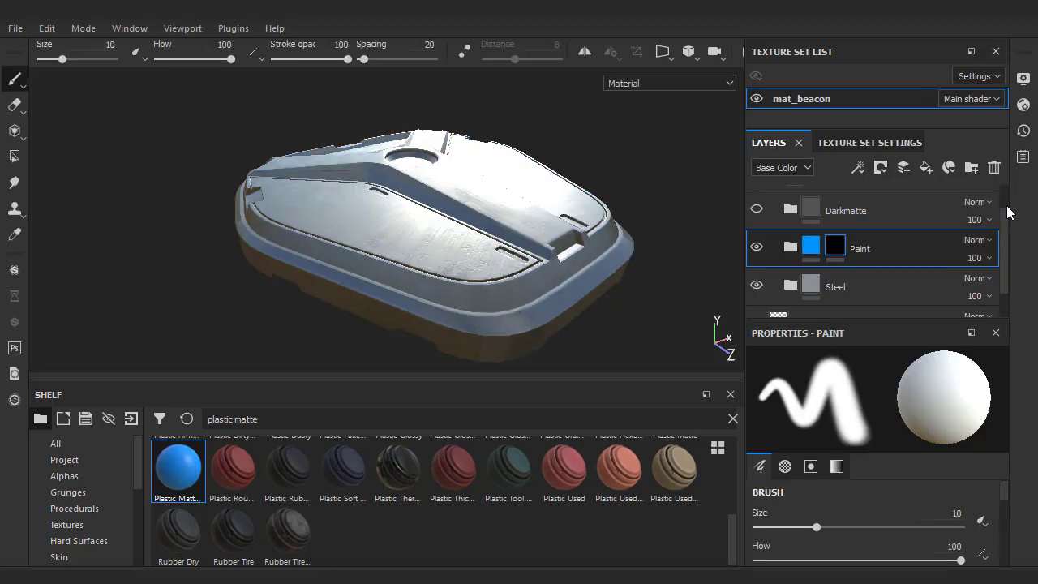
mouse_move(430, 235)
alt+mouse_down()
mouse_move(427, 291)
mouse_move(339, 190)
mouse_move(414, 262)
mouse_move(352, 214)
mouse_move(370, 224)
mouse_move(352, 195)
mouse_move(438, 255)
alt+mouse_up()
scroll(1005, 489, down, 10)
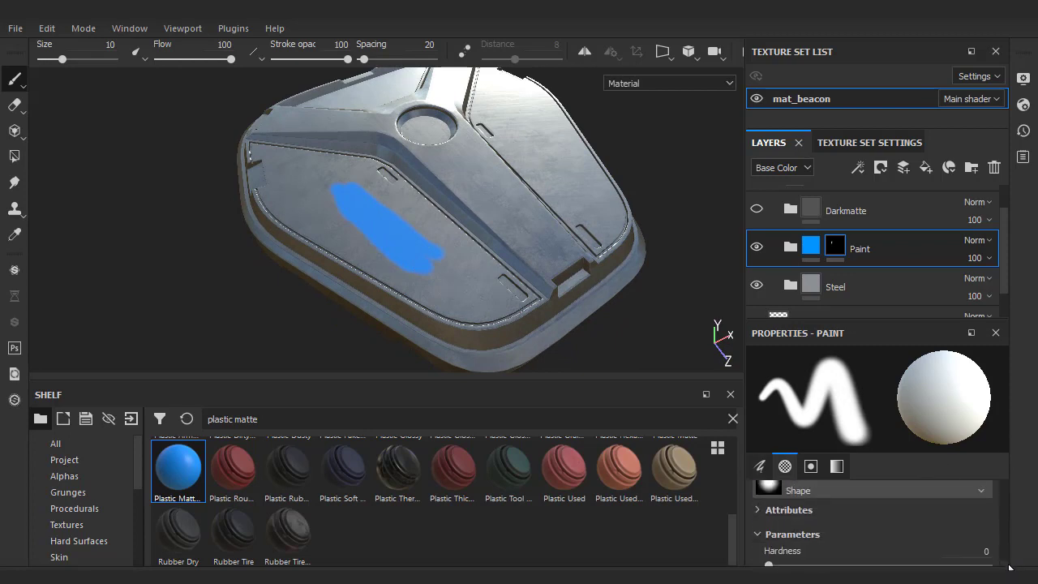
scroll(999, 541, down, 5)
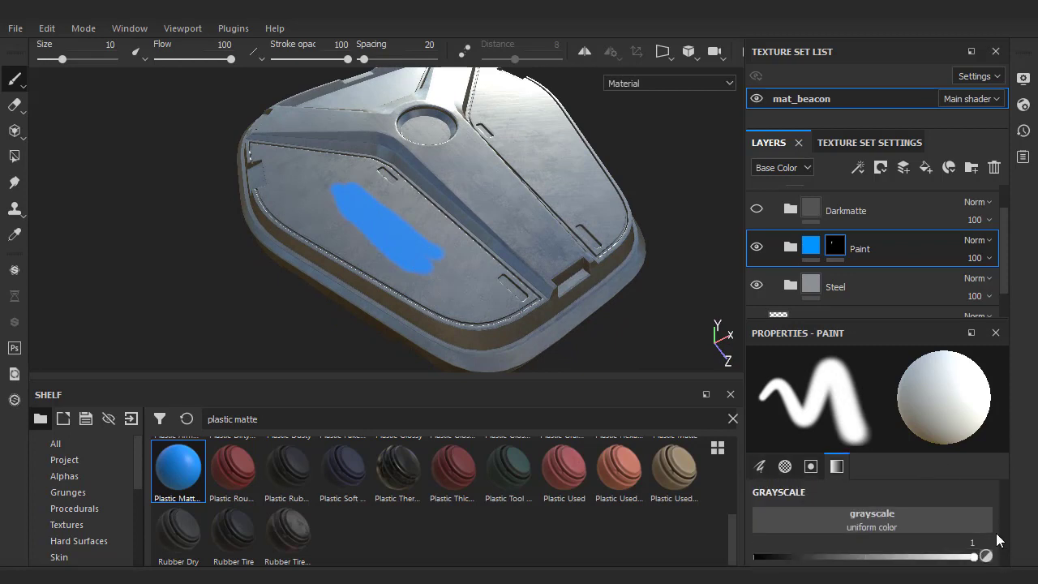
- Paint and erase blue on the flat panel through the mask, toggling with X
drag(973, 557, 757, 556)
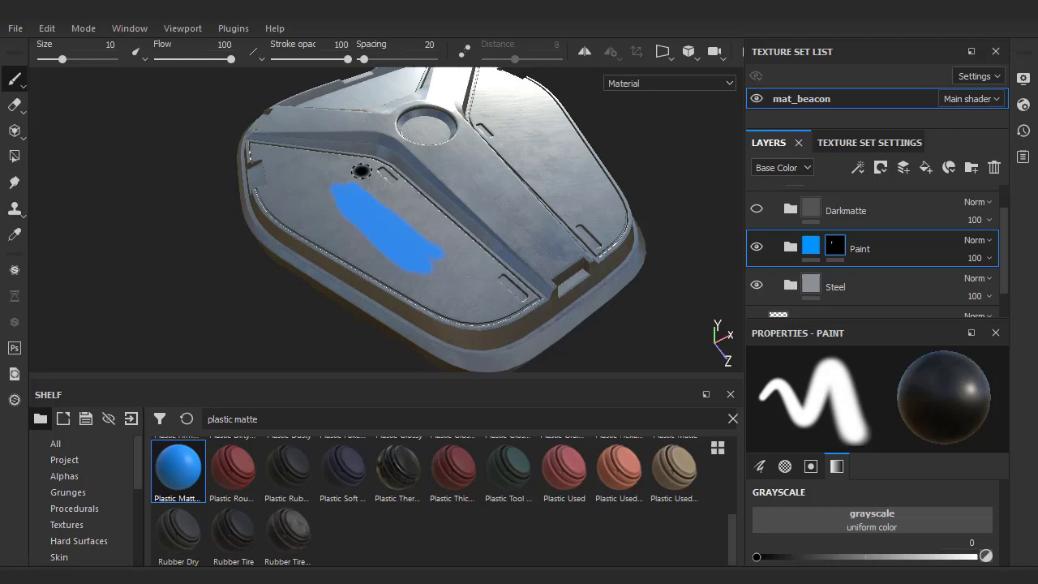
mouse_move(359, 169)
mouse_down()
mouse_move(454, 259)
mouse_move(431, 279)
mouse_move(412, 254)
mouse_up()
drag(757, 556, 974, 556)
mouse_move(349, 195)
mouse_down()
mouse_move(463, 287)
mouse_move(382, 208)
mouse_up()
key(x)
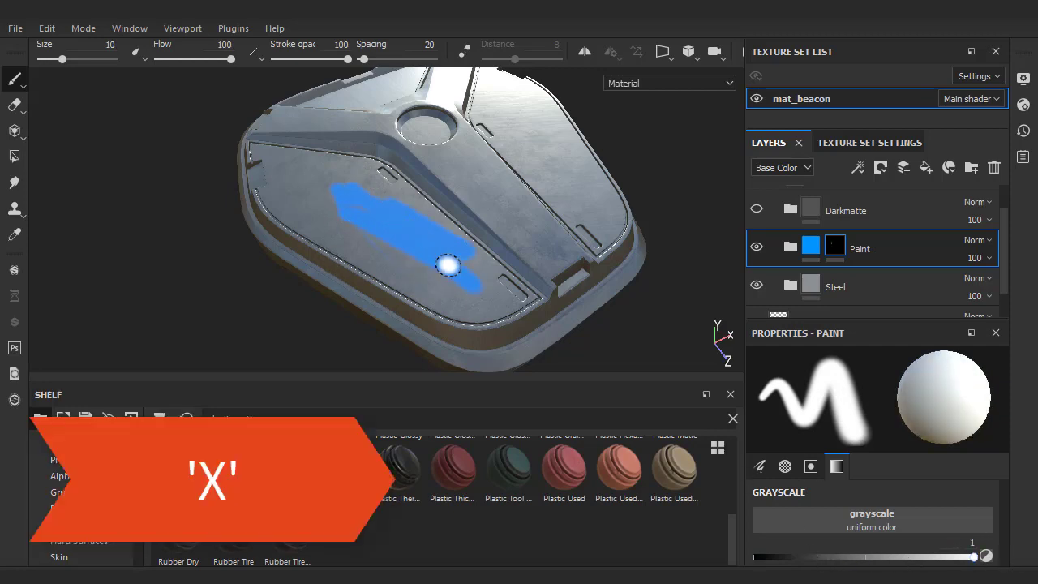
key(x)
key(x)
key(x)
key(x)
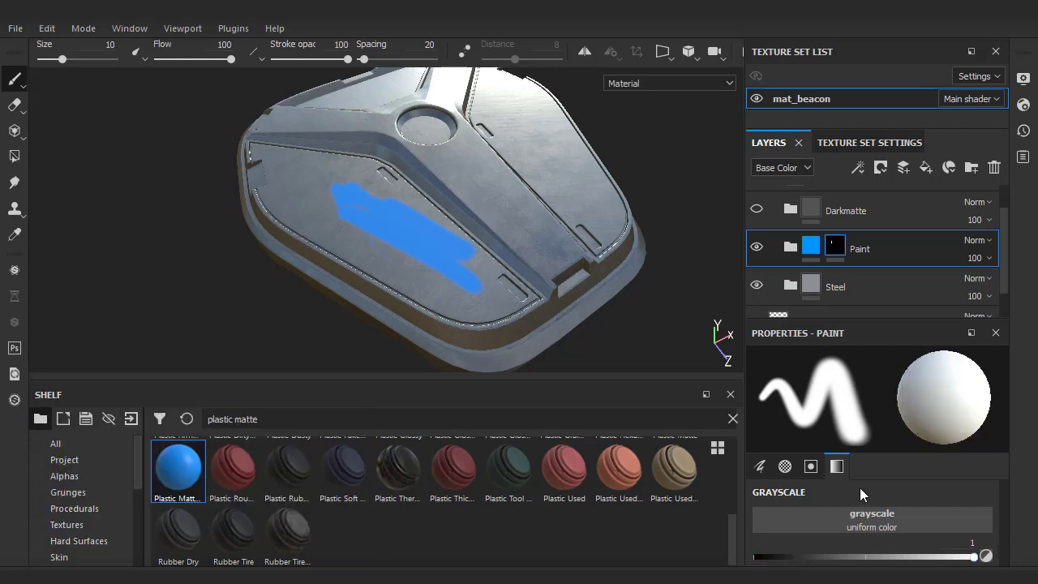
- Clear the Paint layer's mask to remove the test blue stroke
right_click(836, 251)
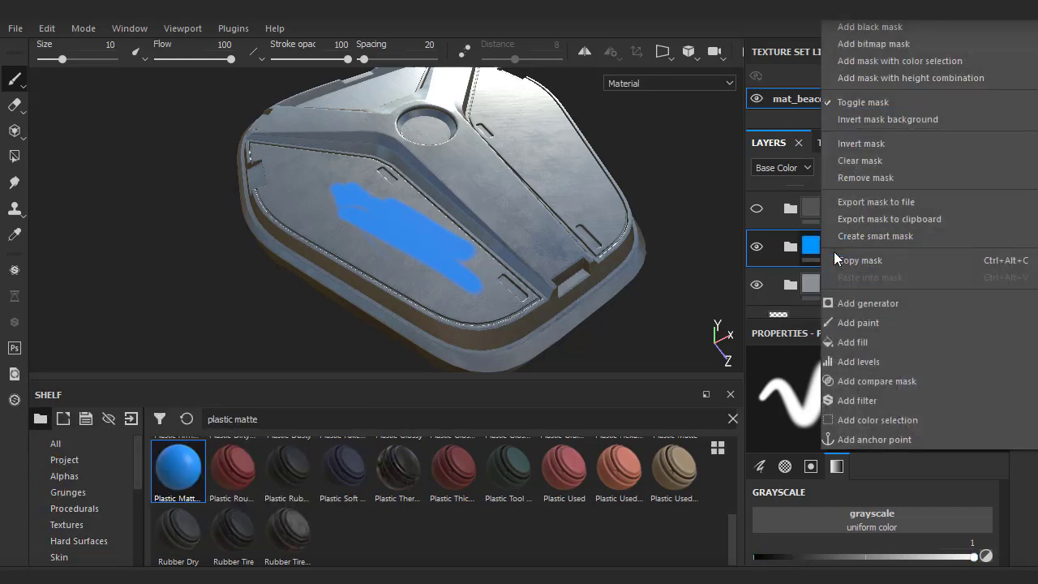
click(858, 161)
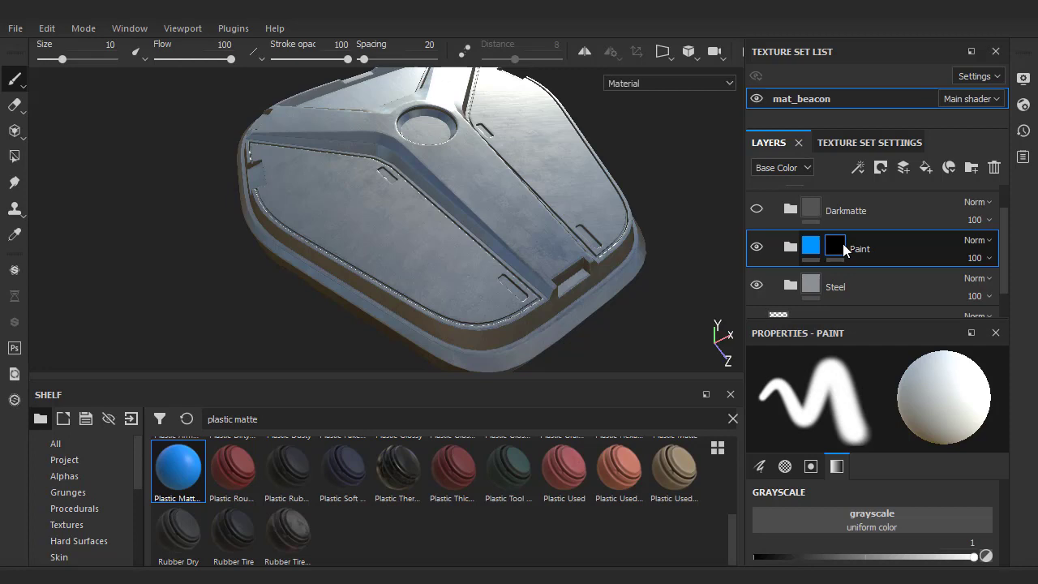
- Activate Polygon Fill, try triangle, mesh and UV chunk modes, then settle on polygon mode
click(14, 156)
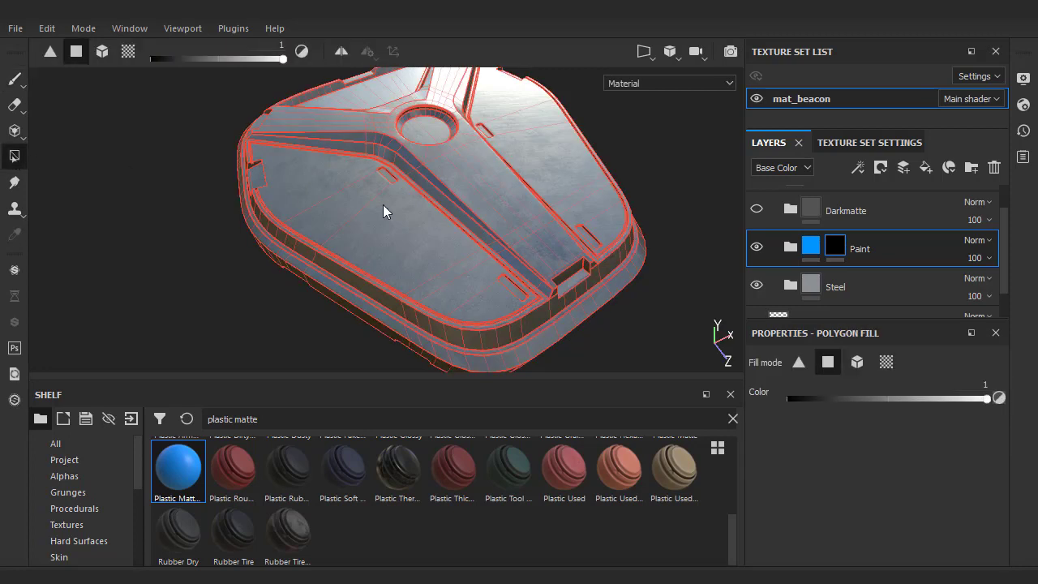
key(4)
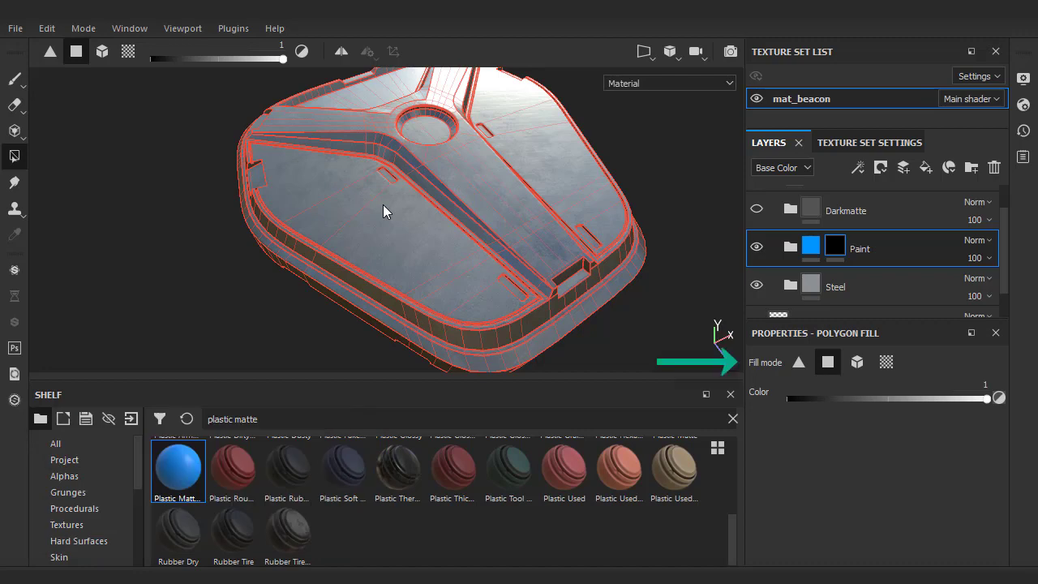
click(794, 363)
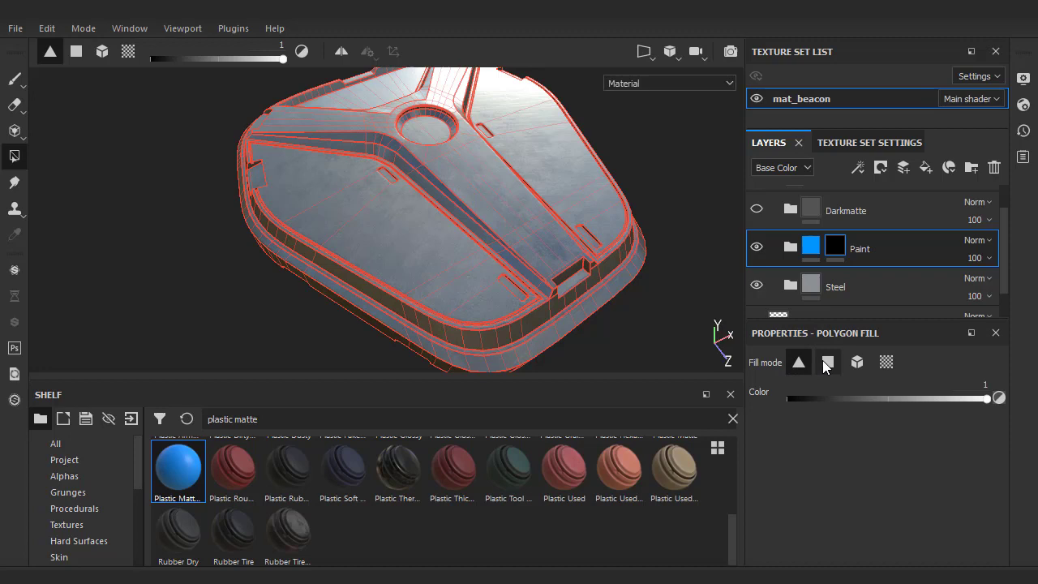
click(828, 363)
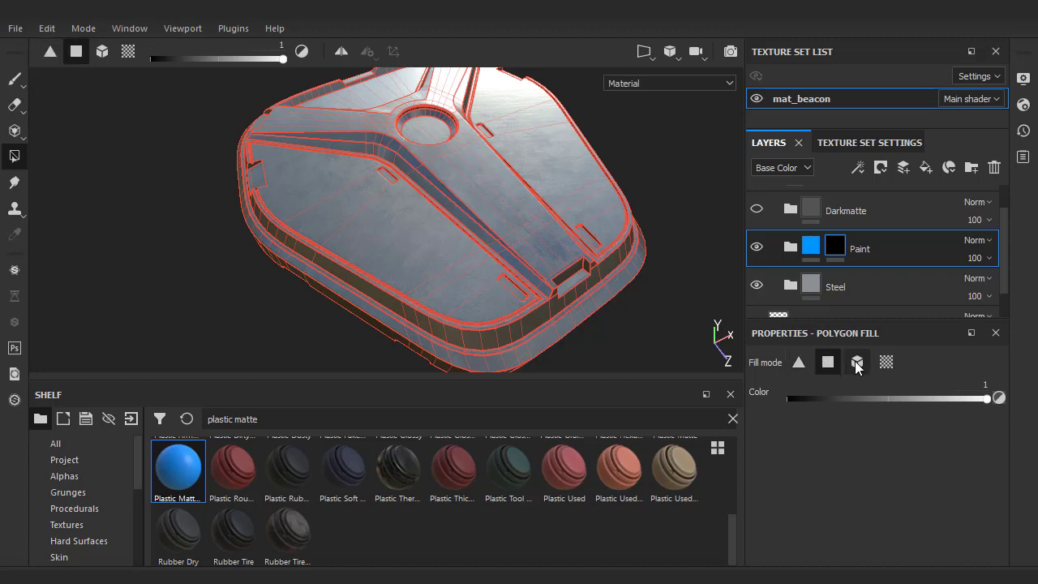
click(856, 363)
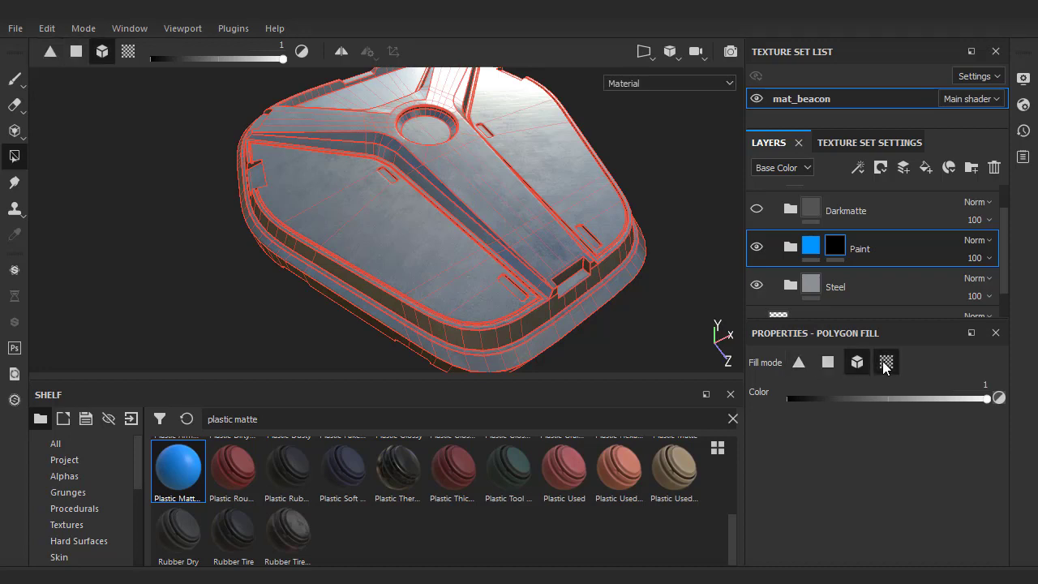
click(885, 363)
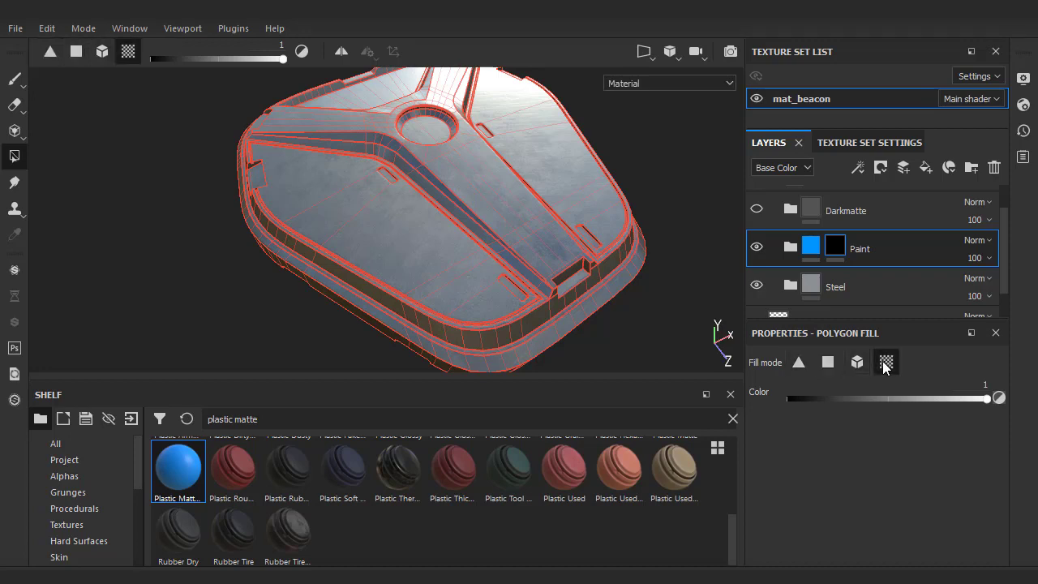
click(828, 362)
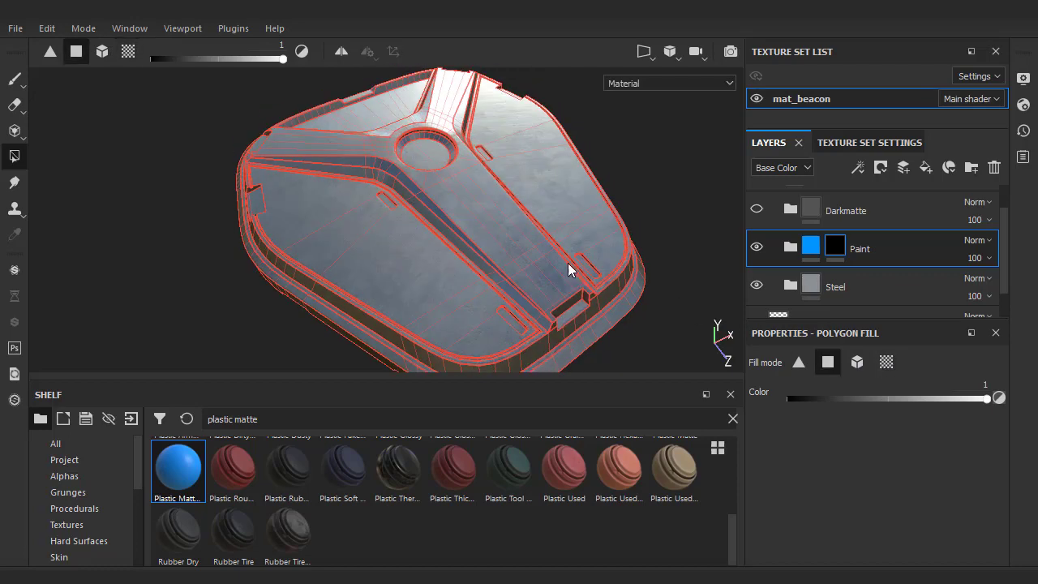
- Polygon-fill the beacon's boxed top faces into the Paint mask so they show blue
alt+drag(568, 263, 398, 207)
key(F6)
mouse_move(289, 161)
mouse_down()
mouse_move(602, 230)
mouse_move(463, 281)
mouse_move(375, 247)
mouse_move(592, 241)
mouse_move(573, 209)
mouse_move(509, 228)
mouse_move(546, 204)
mouse_move(463, 238)
mouse_move(575, 208)
mouse_move(533, 202)
mouse_up()
alt+right_drag(533, 202, 521, 183)
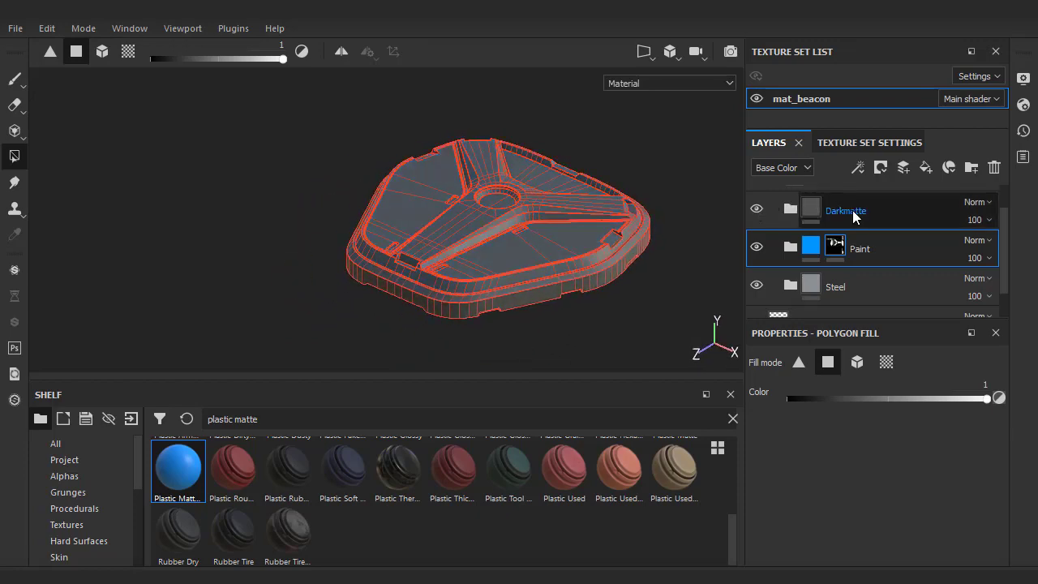
- Add a black mask to the Darkmatte layer and fill the large top panel face into it
click(803, 212)
click(880, 167)
click(918, 204)
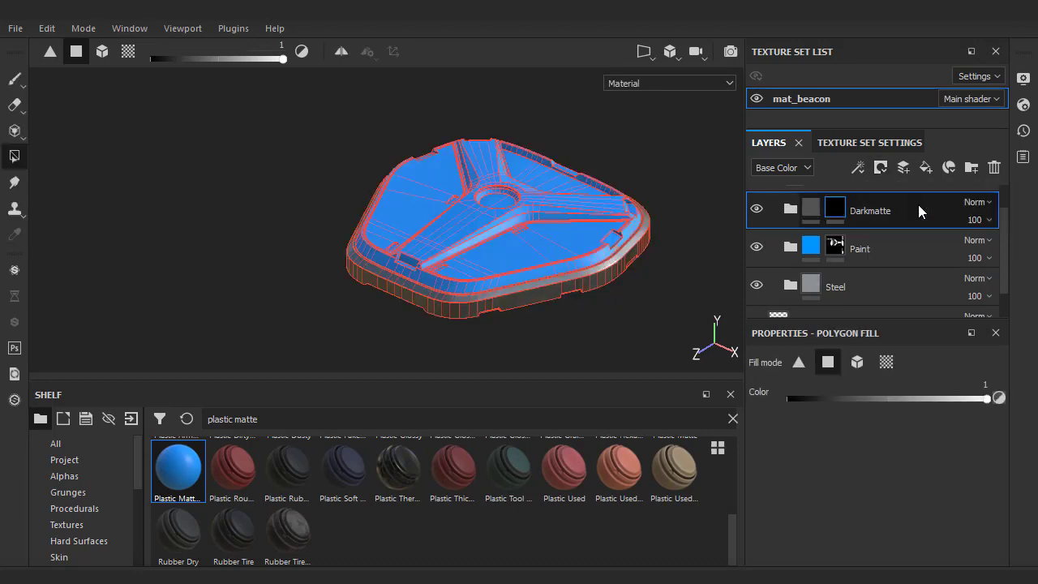
alt+drag(681, 243, 686, 269)
alt+right_drag(686, 269, 595, 239)
mouse_move(596, 239)
mouse_down()
mouse_move(599, 212)
mouse_move(630, 191)
mouse_up()
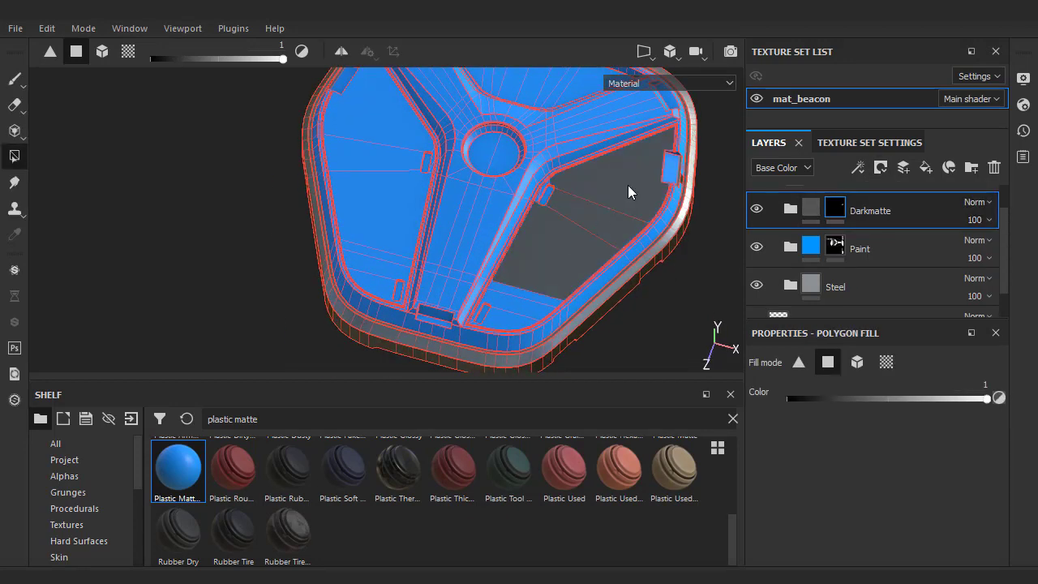
- In UV-chunk fill mode, add the remaining right panel and the left panel to dark matte
click(888, 363)
click(592, 229)
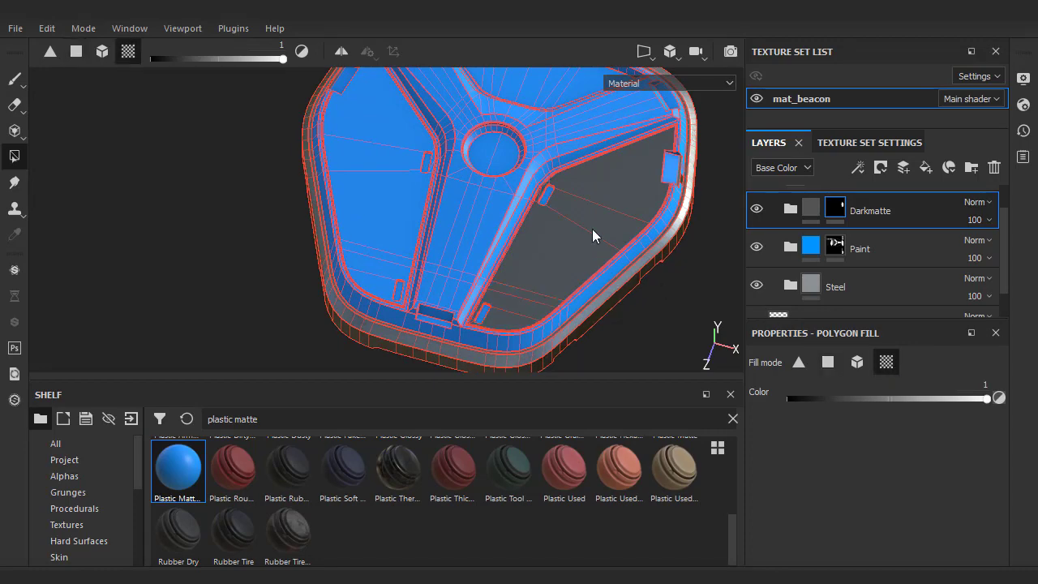
alt+drag(592, 228, 503, 152)
click(397, 234)
alt+right_drag(503, 151, 544, 198)
alt+drag(544, 198, 598, 194)
alt+middle_drag(598, 194, 468, 167)
mouse_move(469, 167)
alt+mouse_down()
mouse_move(532, 232)
mouse_move(411, 213)
mouse_move(544, 232)
mouse_move(537, 197)
mouse_move(545, 207)
alt+mouse_up()
- Make the Paint layer active and set Polygon Fill to individual-face mode
key(1)
scroll(528, 223, down, 5)
key(1)
click(859, 249)
alt+drag(643, 248, 487, 244)
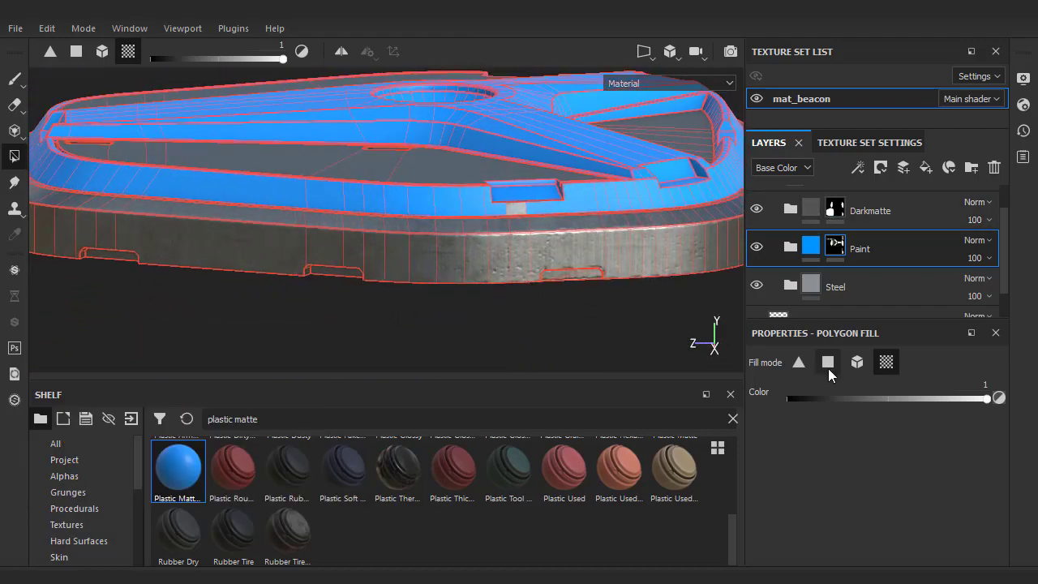
click(828, 362)
alt+drag(511, 200, 316, 228)
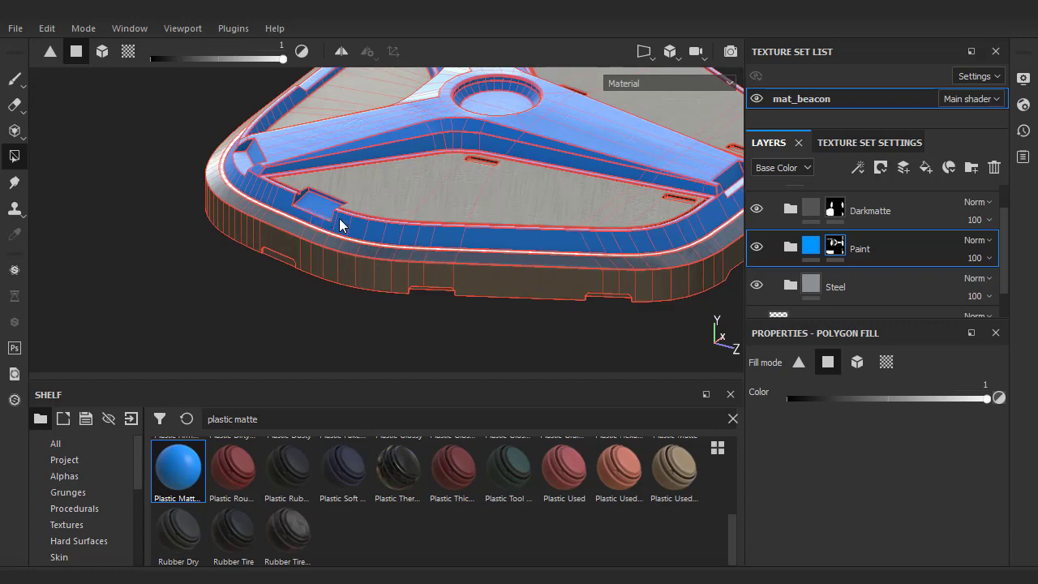
- Set the Polygon Fill value to 0 and switch to UV-chunk fill mode to erase paint
mouse_move(340, 225)
alt+mouse_down()
mouse_move(420, 257)
mouse_move(486, 250)
mouse_move(502, 239)
mouse_move(446, 160)
mouse_move(492, 157)
mouse_move(470, 158)
mouse_move(549, 236)
mouse_move(562, 178)
mouse_move(567, 187)
alt+mouse_up()
key(1)
scroll(551, 237, up, 2)
scroll(551, 237, up, 3)
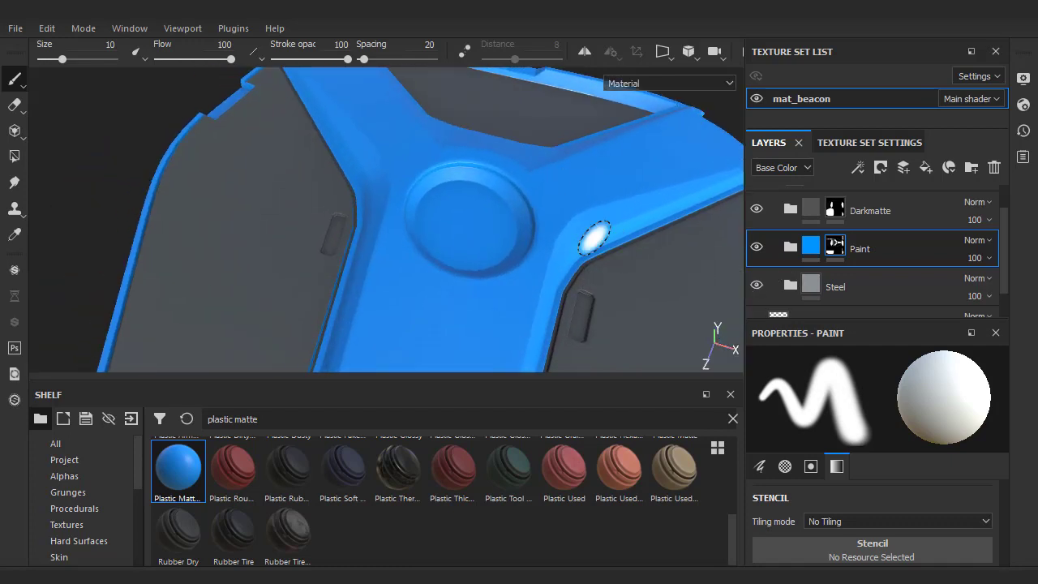
key(4)
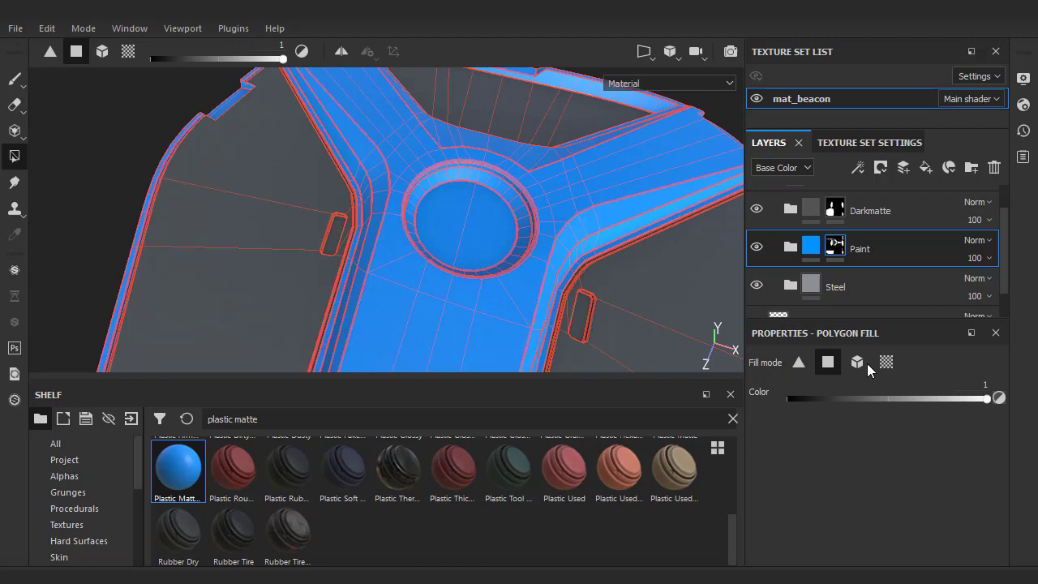
drag(984, 396, 755, 399)
click(887, 361)
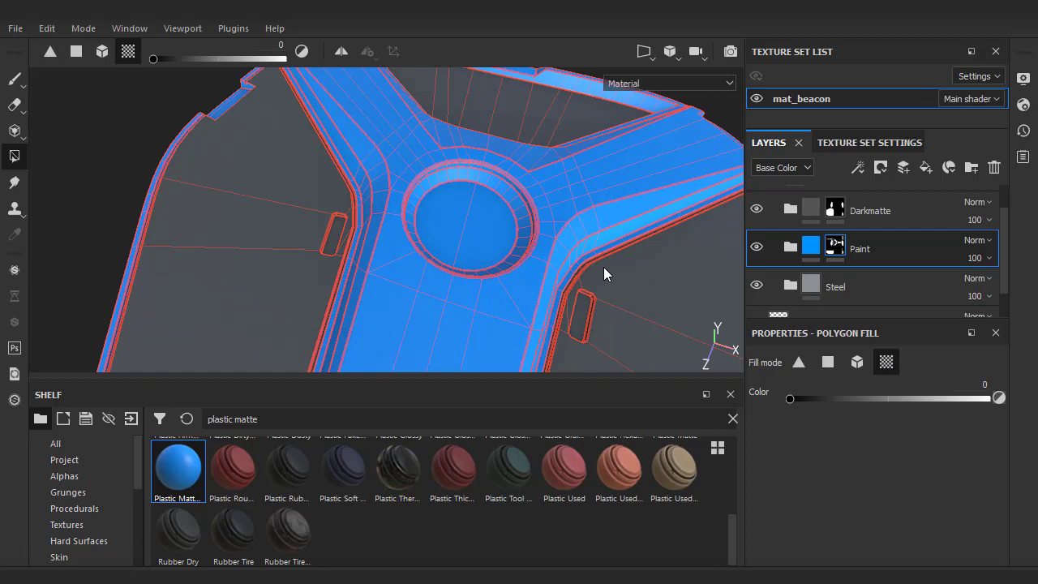
- Remove the blue paint from the hub hole's inner circle and its surrounding ring
click(480, 222)
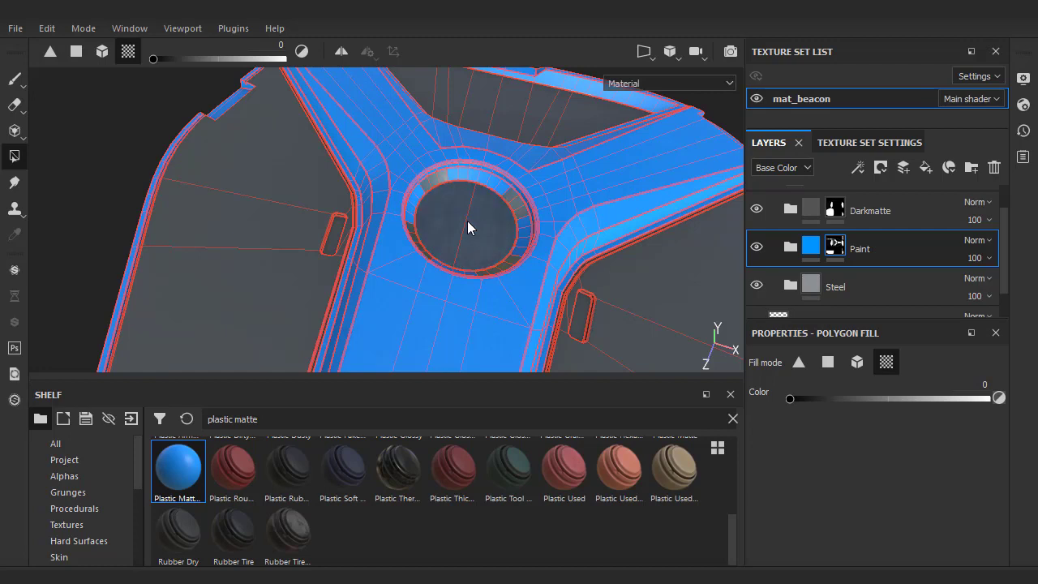
scroll(473, 204, up, 2)
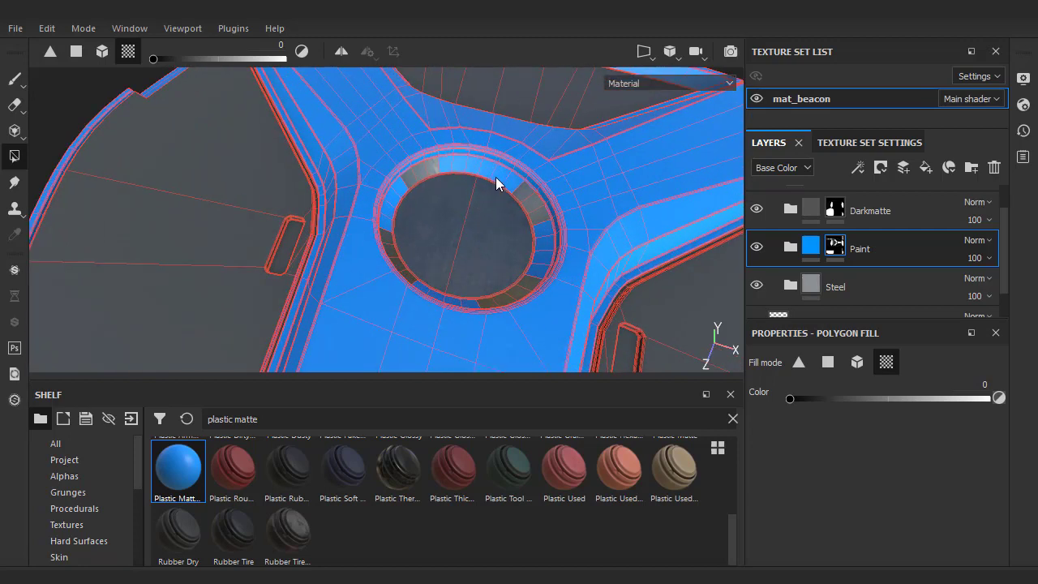
click(543, 240)
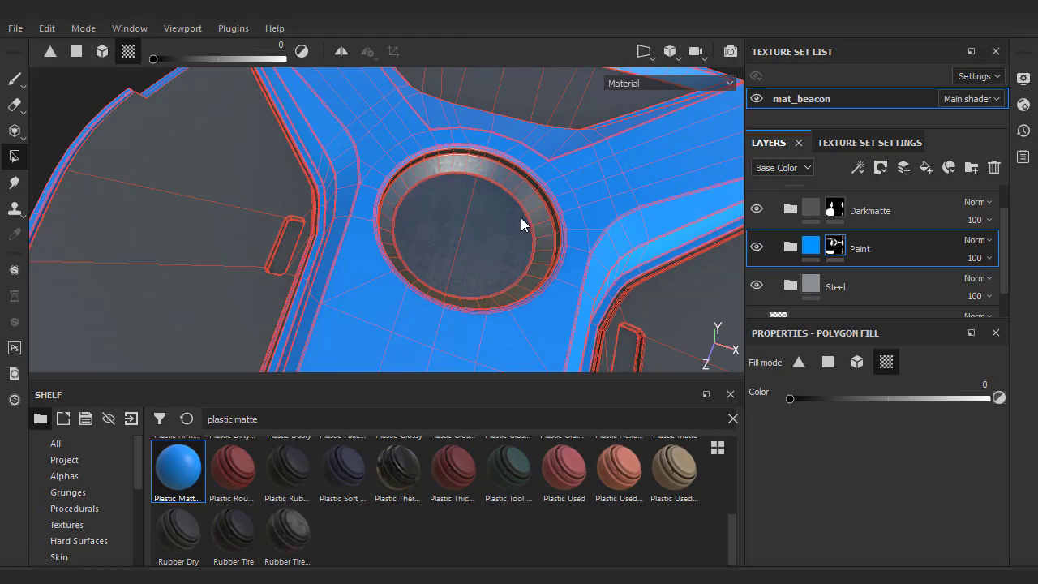
alt+drag(521, 219, 536, 198)
key(1)
mouse_move(451, 186)
alt+mouse_down()
mouse_move(625, 170)
mouse_move(588, 197)
mouse_move(579, 227)
mouse_move(611, 180)
mouse_move(607, 193)
mouse_move(596, 152)
alt+mouse_up()
scroll(589, 197, down, 10)
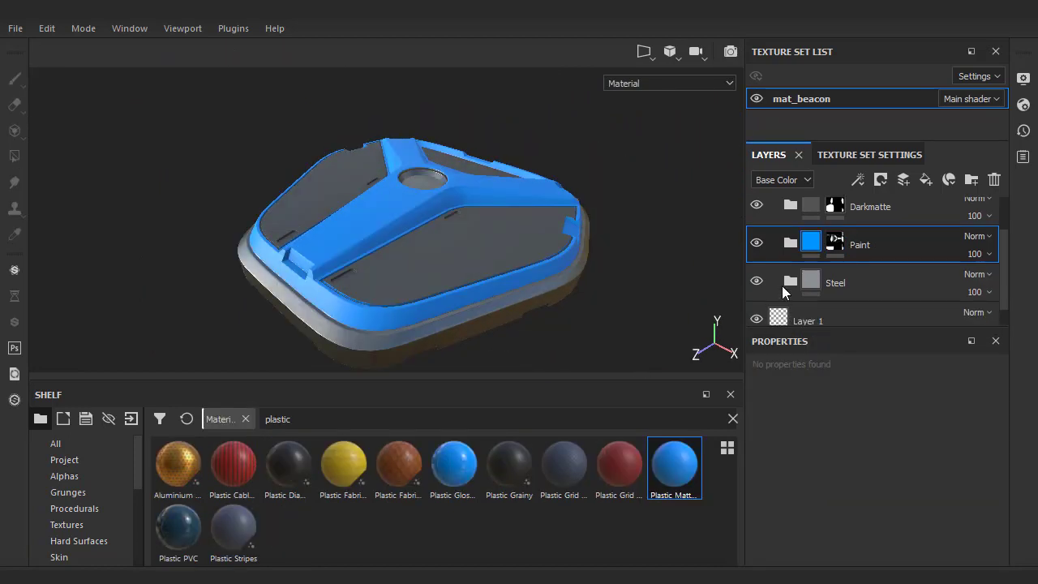
- Add a Plastic Matte Pure fill inside the Paint folder and change its base colour to orange
drag(782, 285, 789, 246)
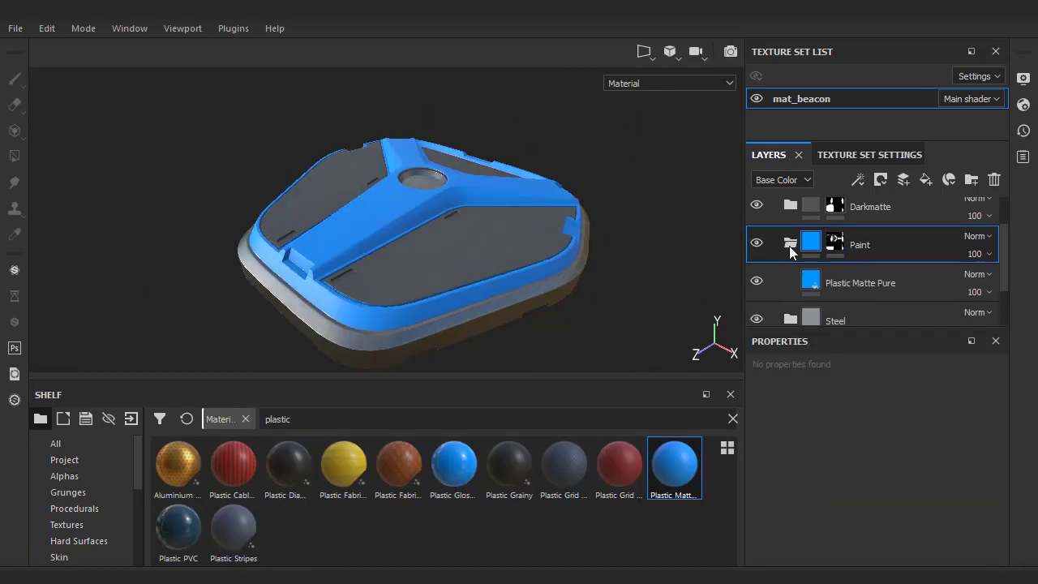
click(819, 284)
click(872, 442)
drag(950, 330, 953, 402)
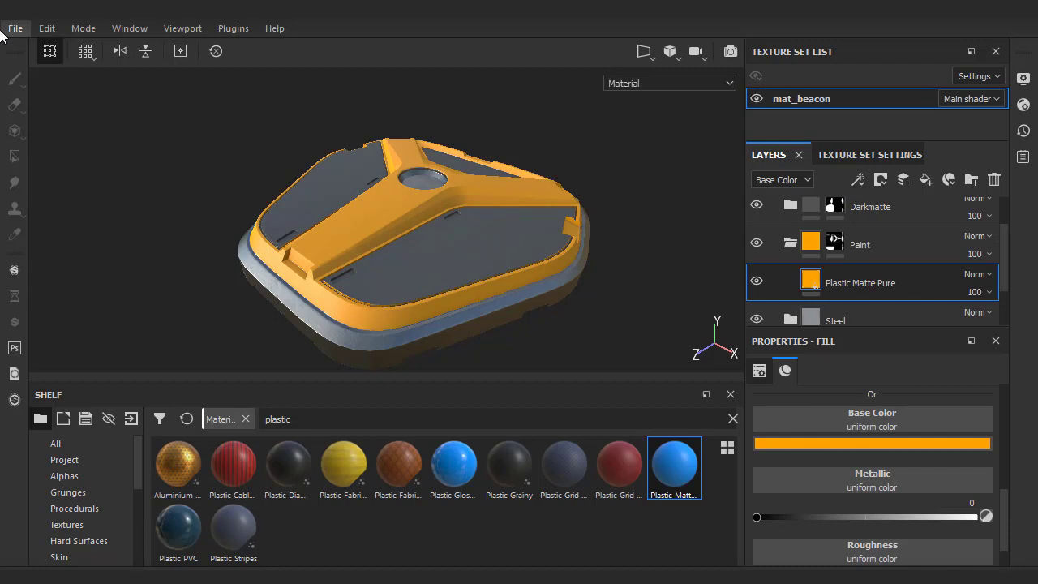
click(12, 29)
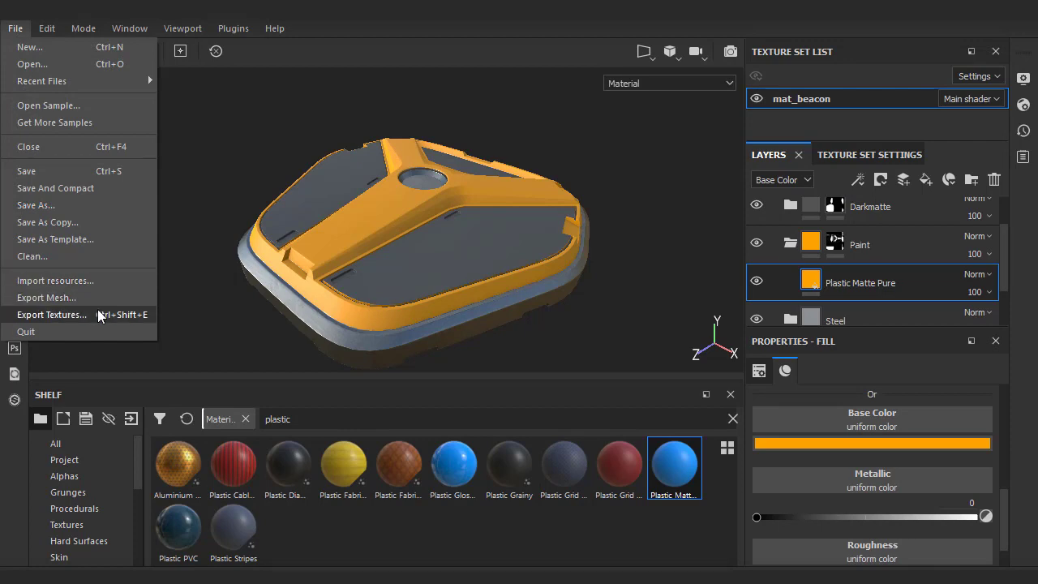
- Export the mat_beacon textures as 8-bit PNG at 2048x2048 using the Cycles preset
click(98, 316)
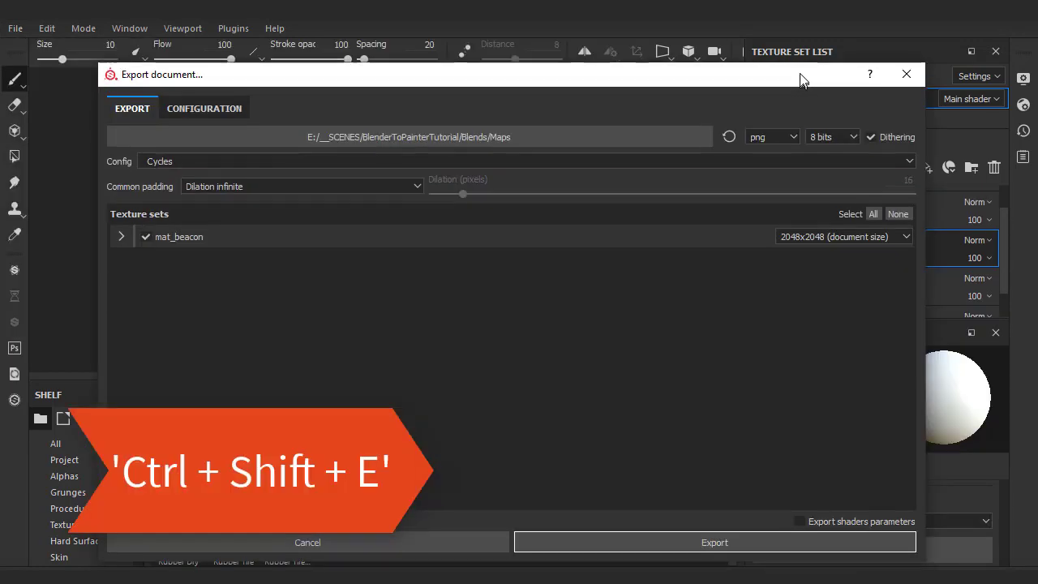
click(762, 541)
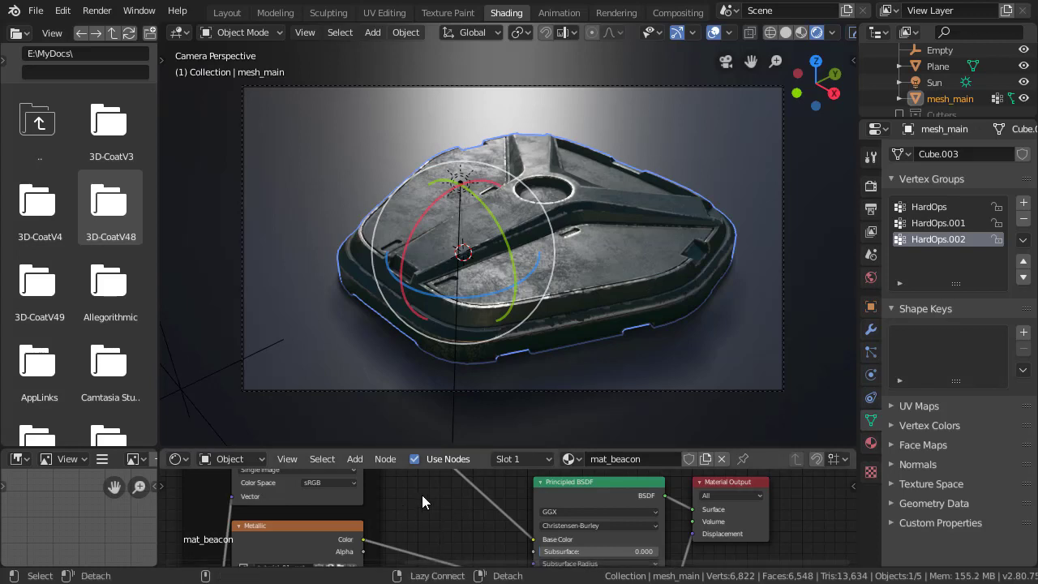
- Reload the exported images with Alt+R and trackball-rotate the Sun lamp to relight the beacon
key(alt+r)
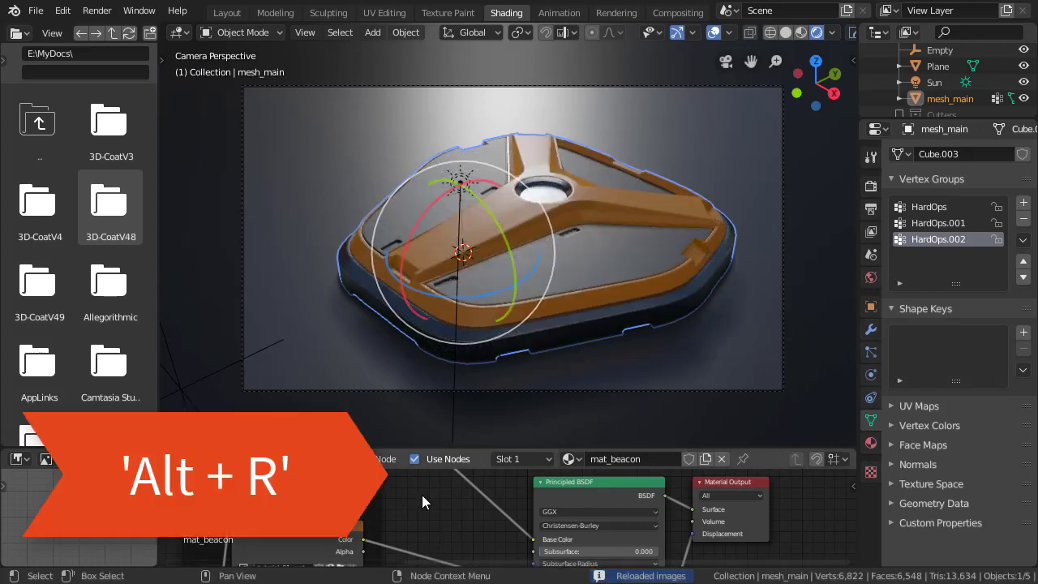
click(459, 180)
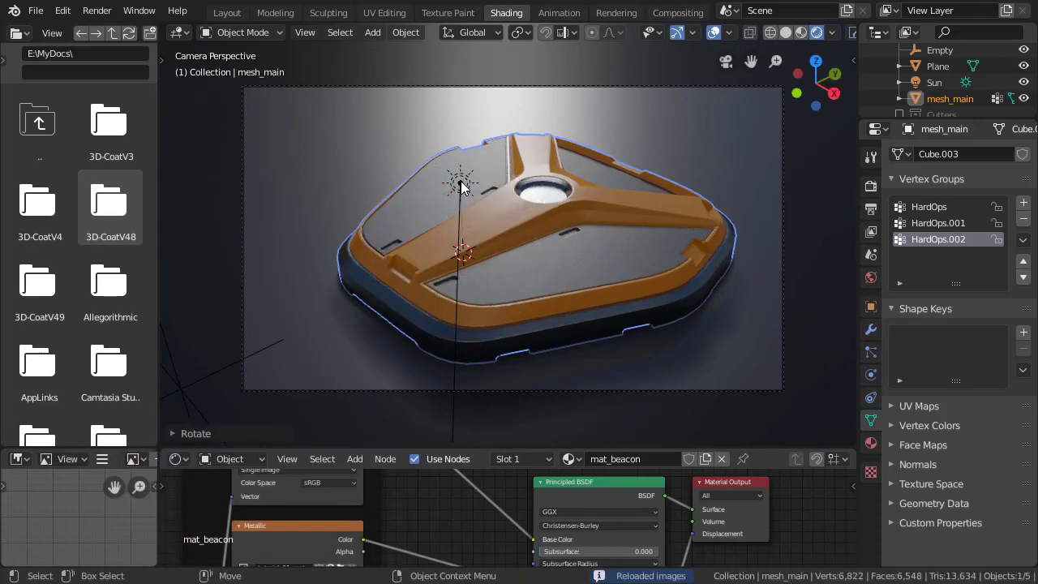
click(460, 180)
key(r)
key(r)
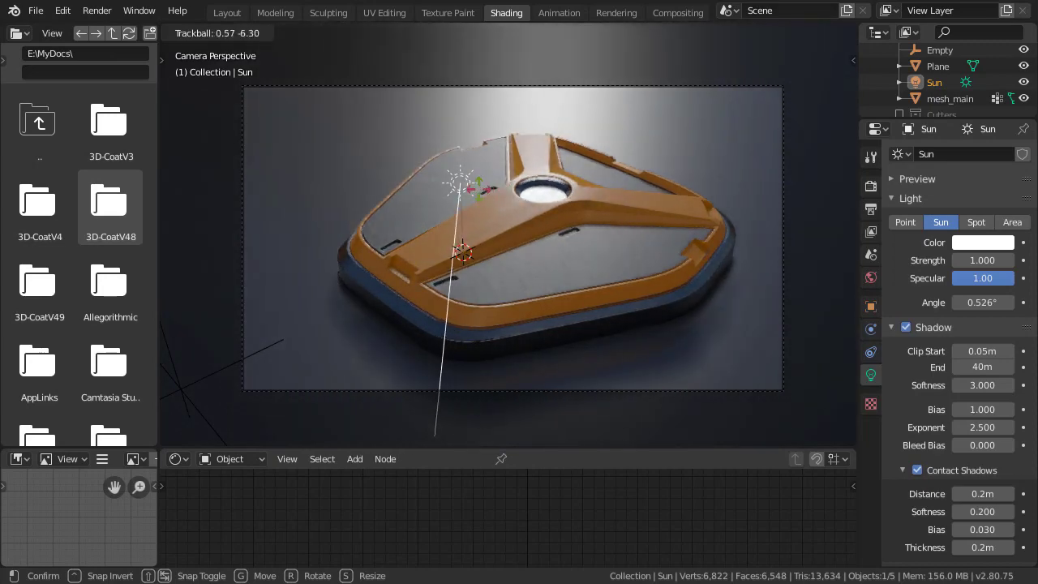
click(721, 181)
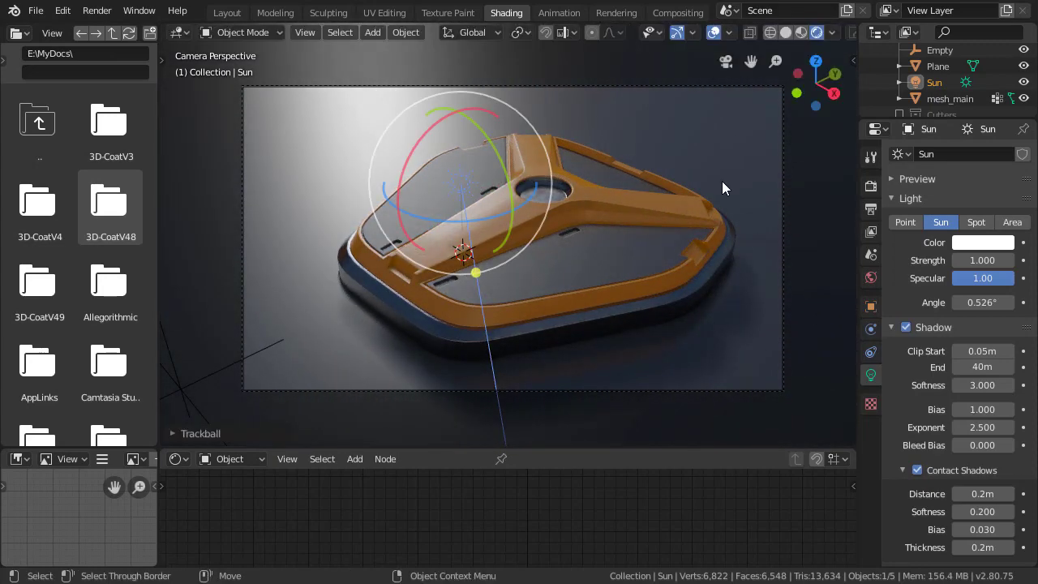
scroll(964, 85, up, 2)
scroll(964, 86, down, 2)
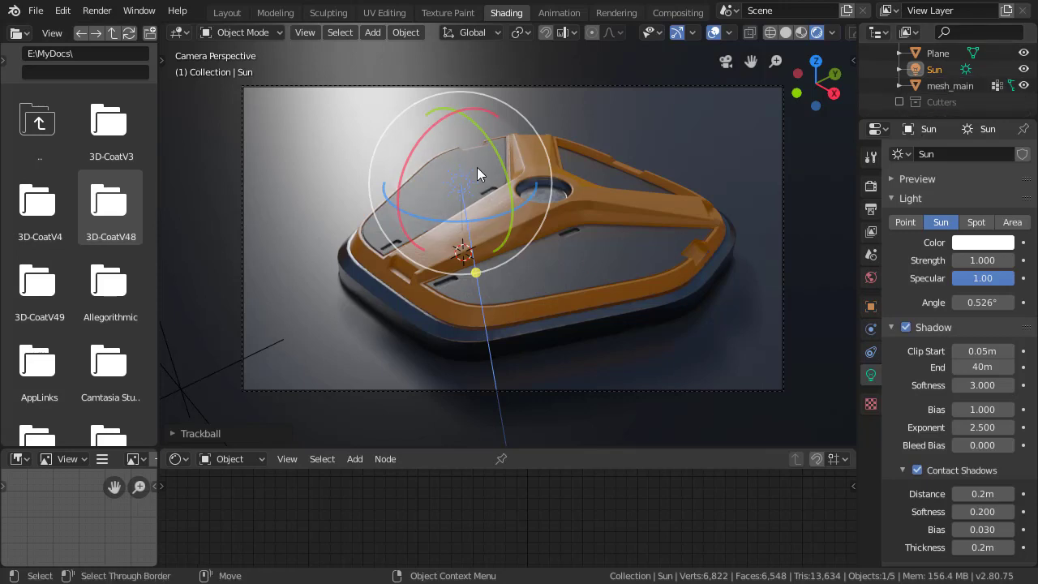
mouse_move(477, 174)
mouse_down()
mouse_move(503, 138)
mouse_move(486, 158)
mouse_up()
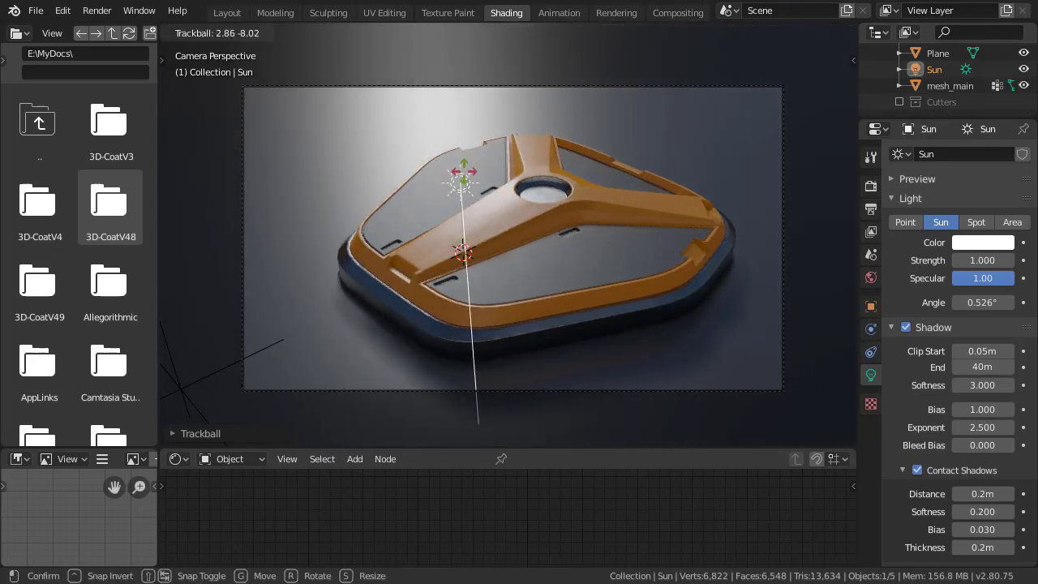